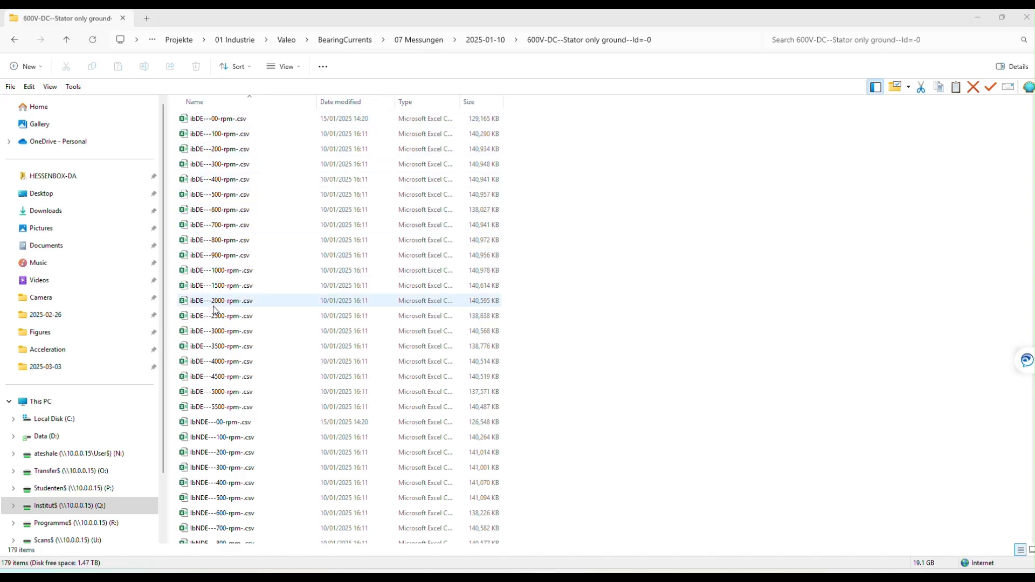
Step: Look through the CSV measurement files in the 600V-DC--Stator only ground--Id=-0 folder to see how they are named
scroll(215, 316, down, 4)
scroll(214, 315, down, 20)
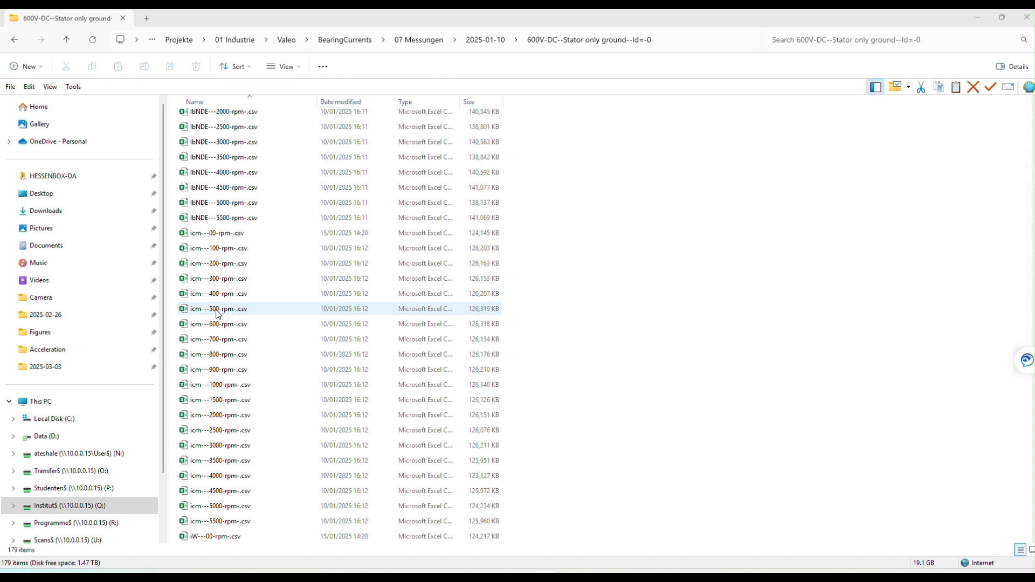
scroll(216, 317, down, 18)
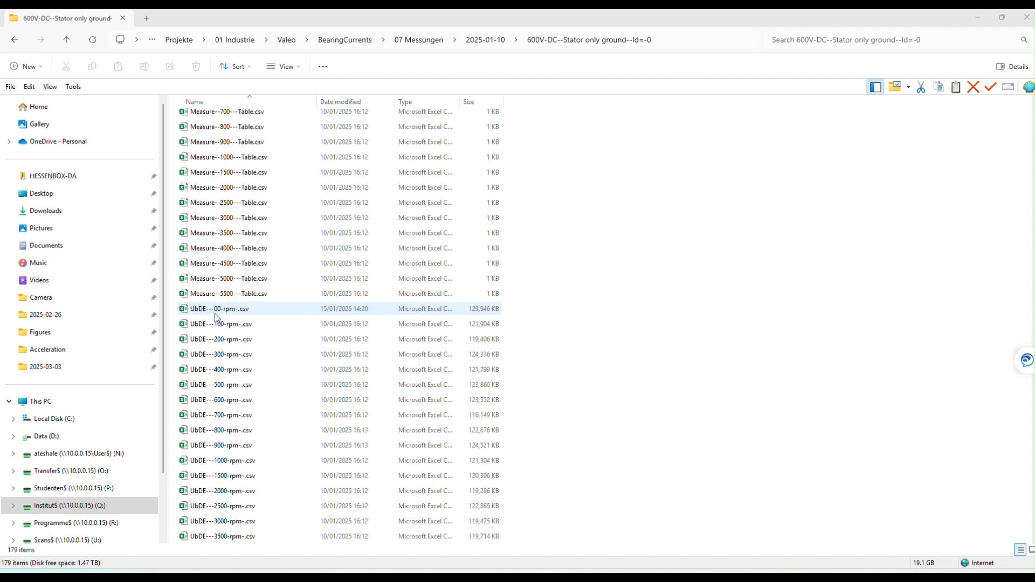
scroll(216, 317, up, 16)
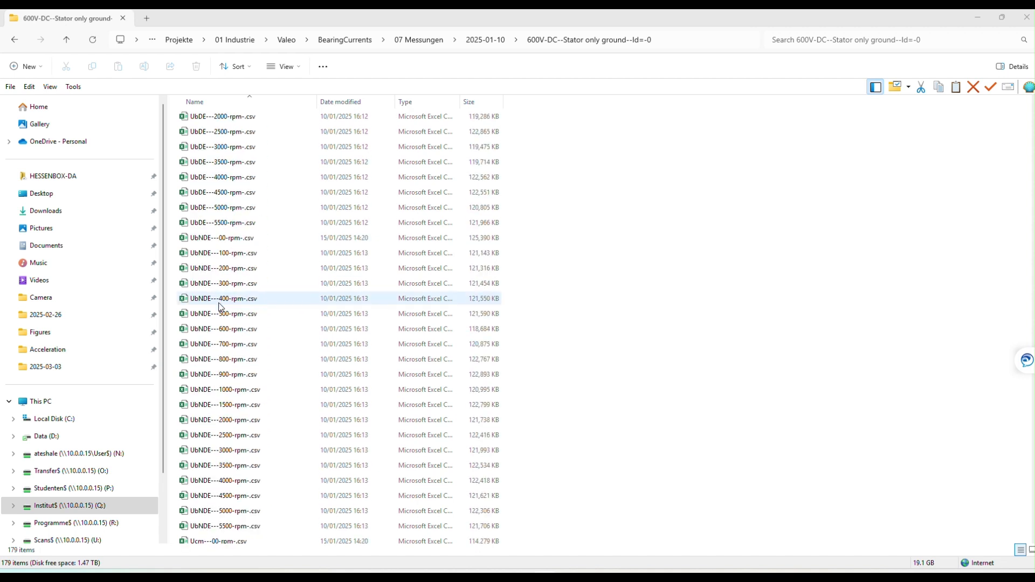
scroll(221, 280, up, 20)
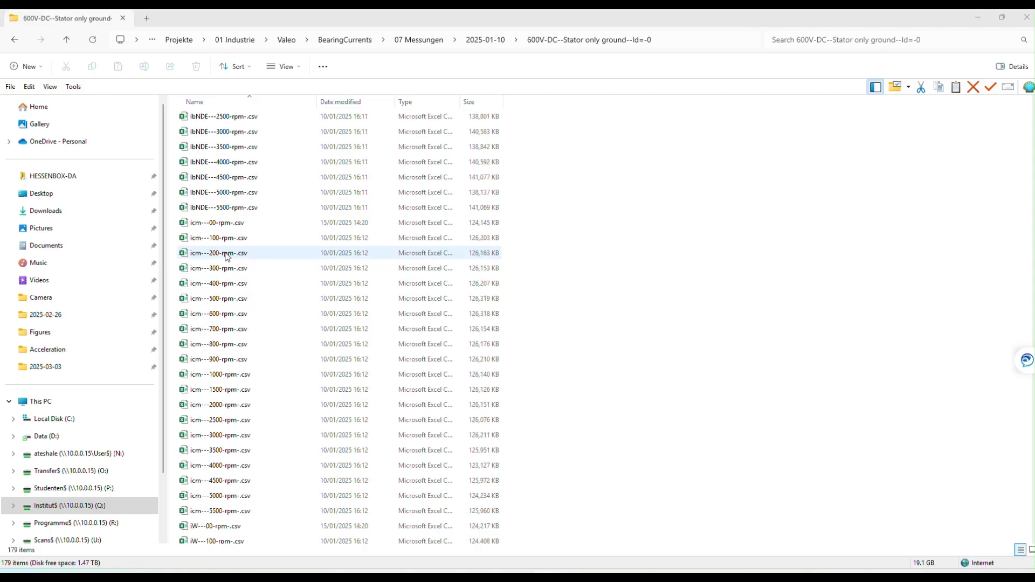
scroll(227, 247, up, 3)
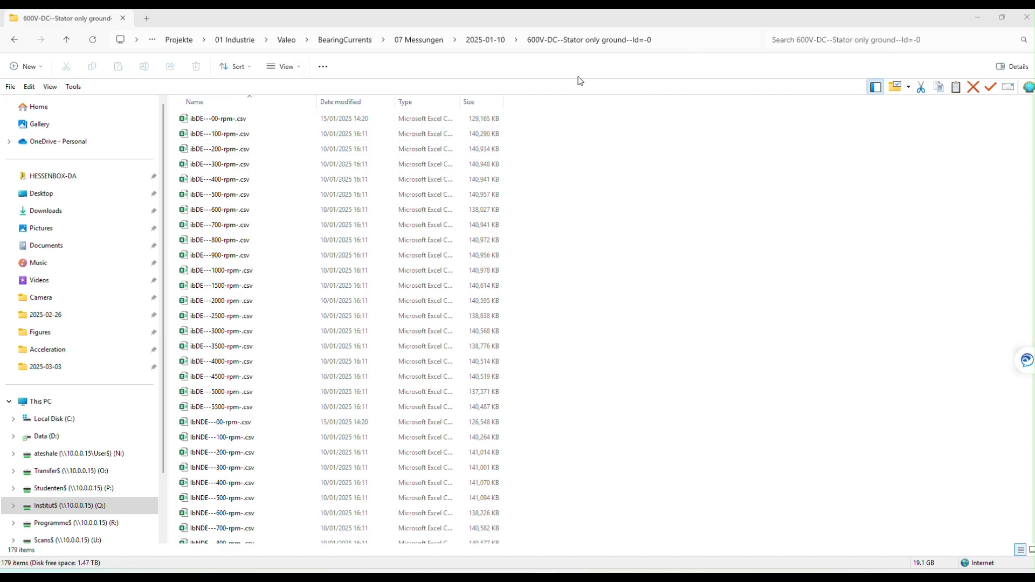
Step: Open a command prompt (cmd) in the current folder and list its bare file names with dir /b
click(688, 38)
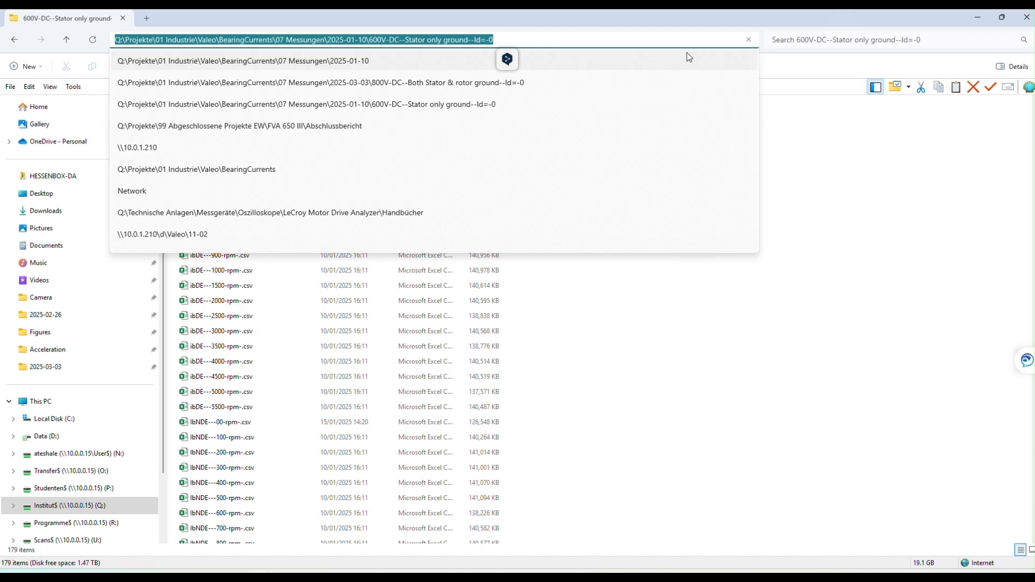
key(BackSpace)
text(cmd)
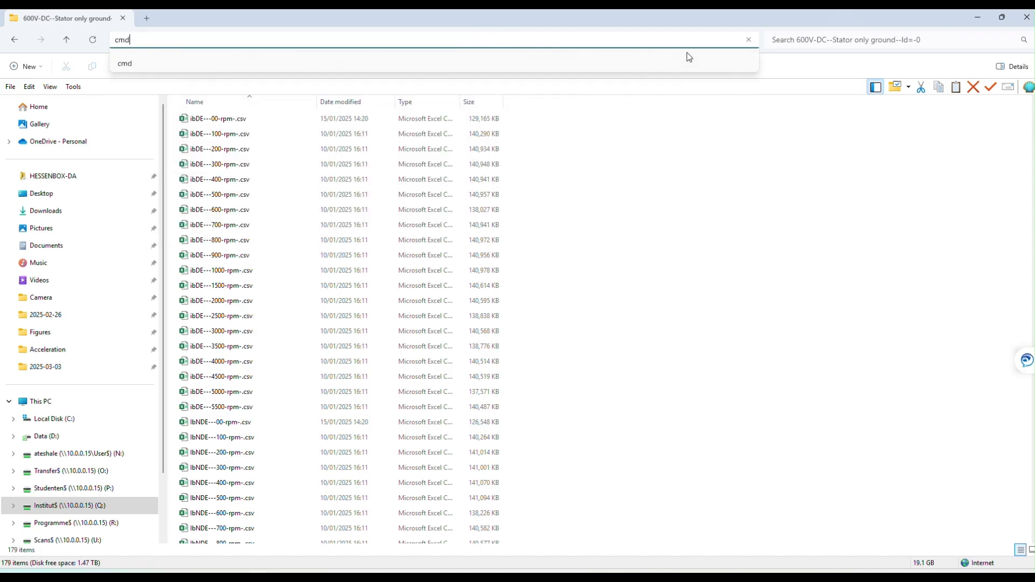
key(Return)
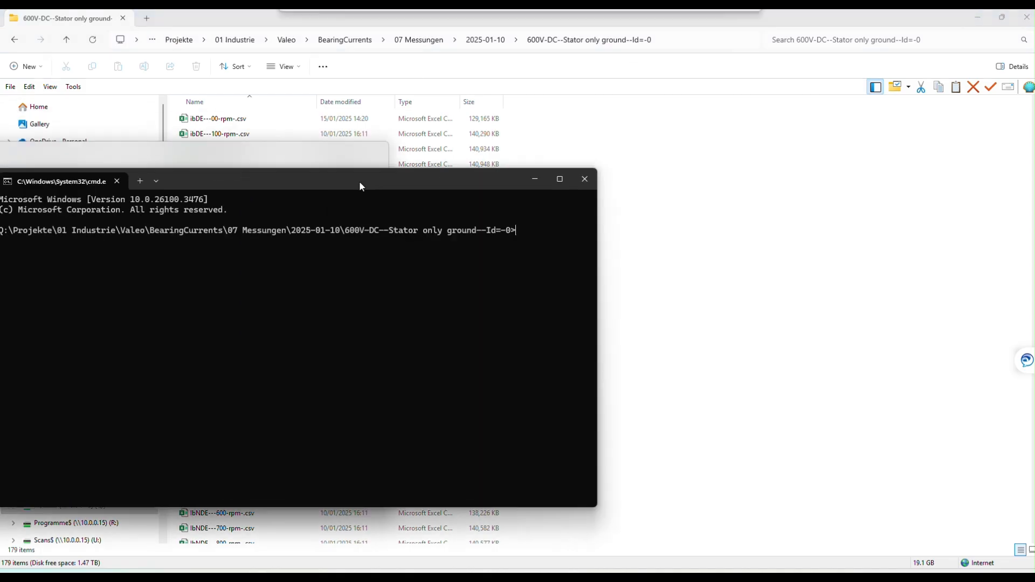
drag(359, 180, 666, 276)
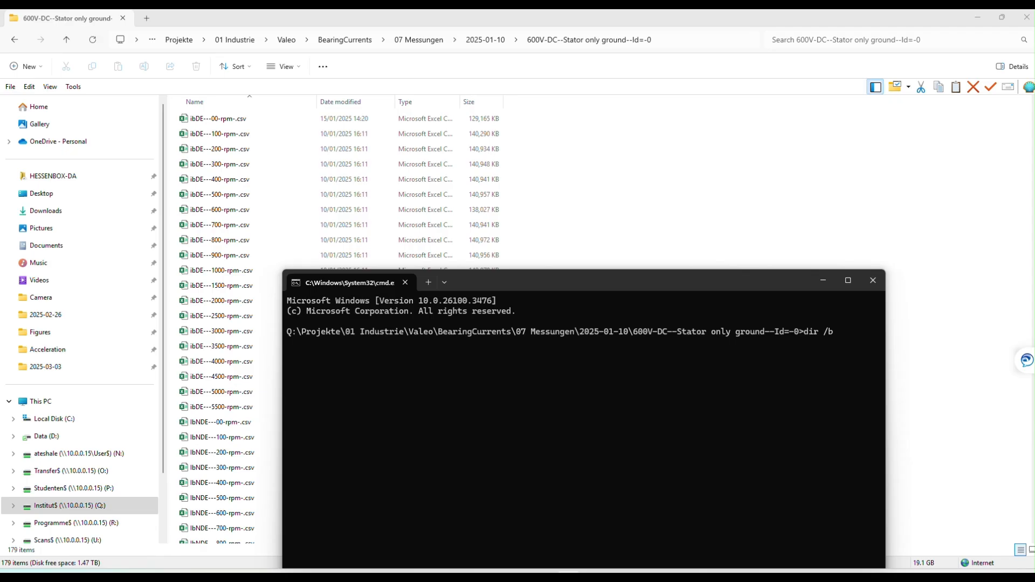
key(Return)
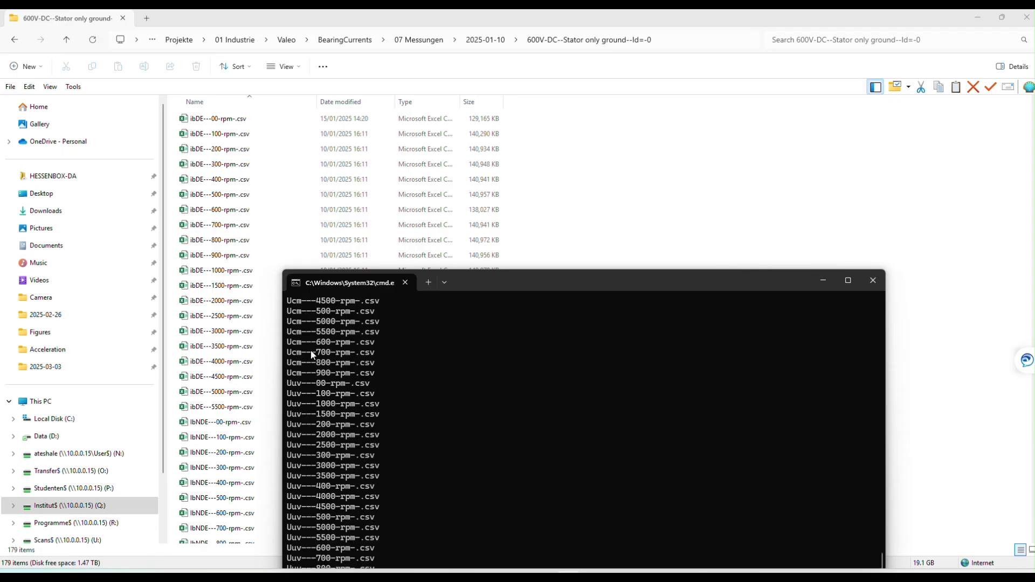
Step: Examine the naming pattern of the iW and Measure CSV files in the folder beside the command prompt listing
scroll(542, 195, down, 12)
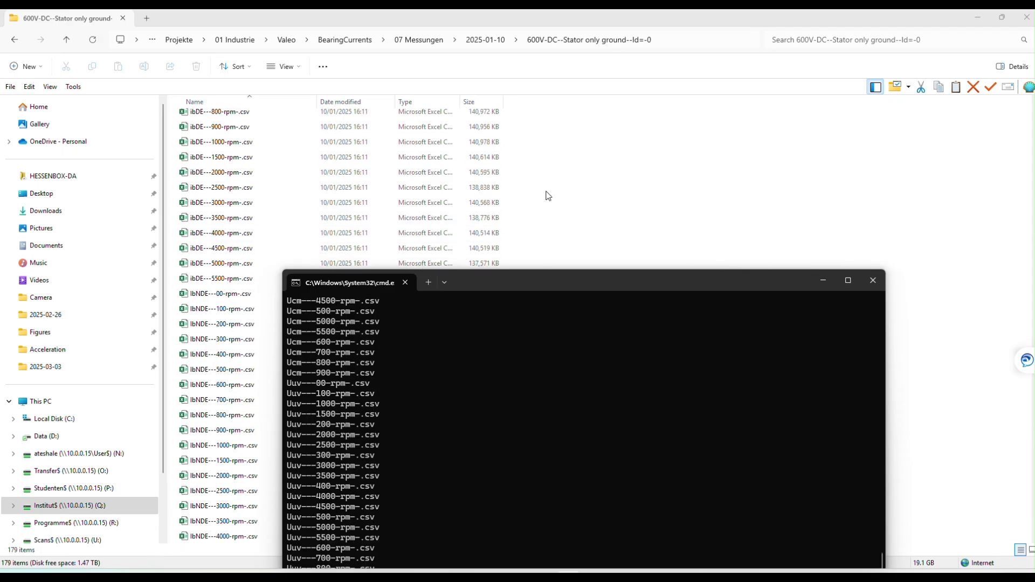
scroll(521, 205, down, 16)
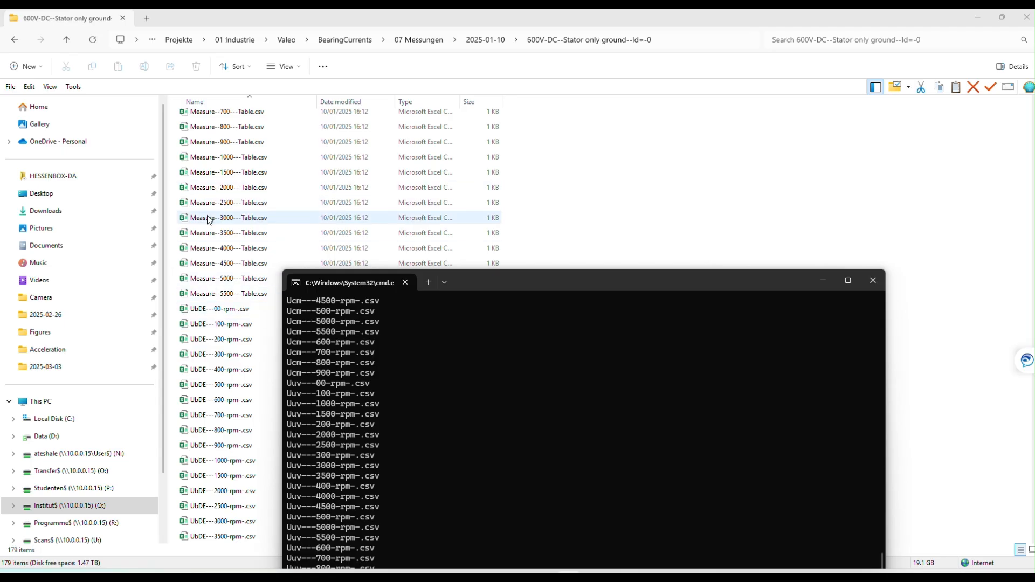
scroll(209, 237, up, 2)
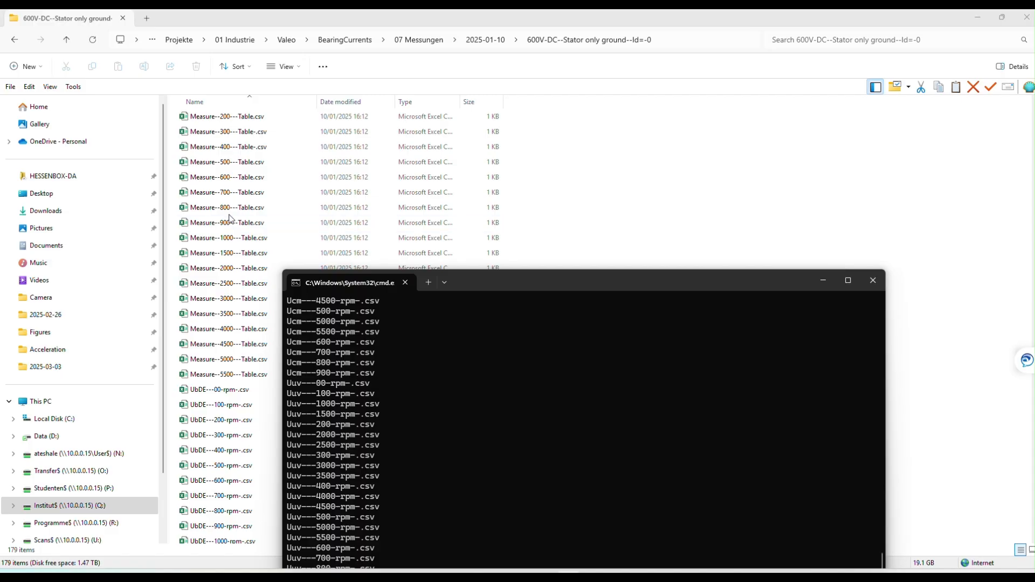
scroll(215, 224, up, 4)
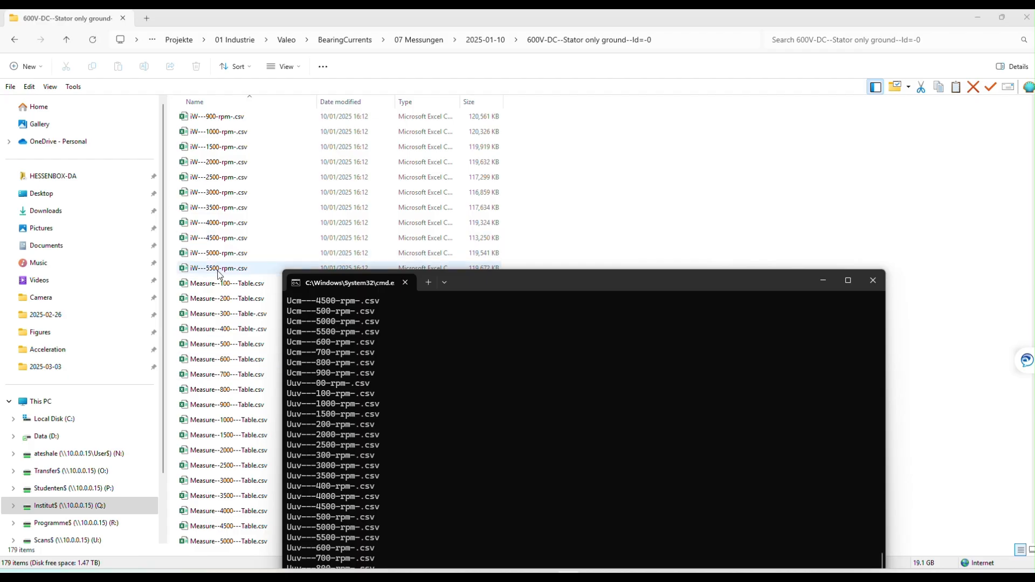
drag(571, 283, 600, 189)
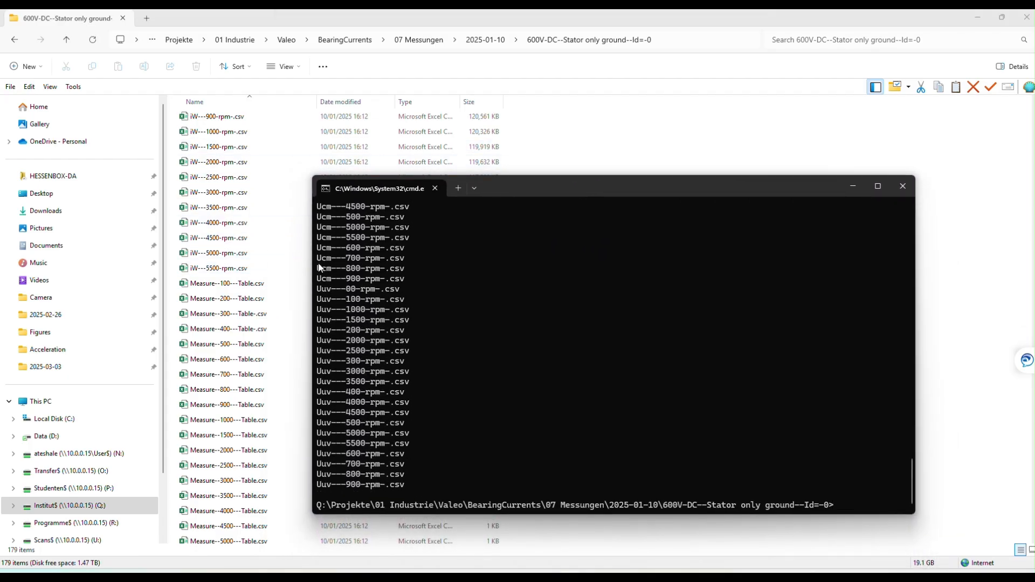
Step: Bring up the Rename-files-in-a-folder-using-Excel.xlsx workbook and copy the complete file name list from the command prompt
mouse_move(521, 577)
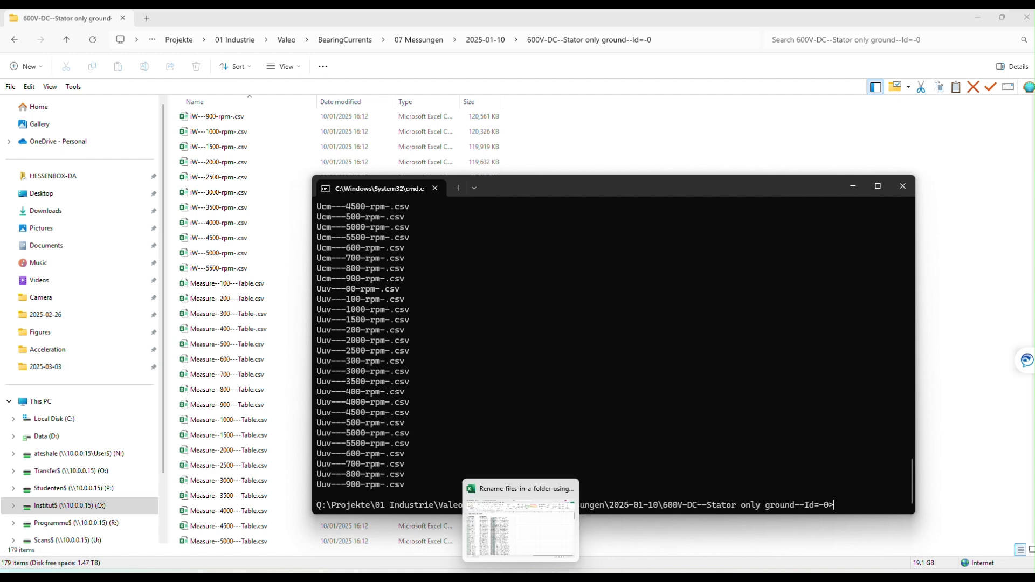
click(514, 557)
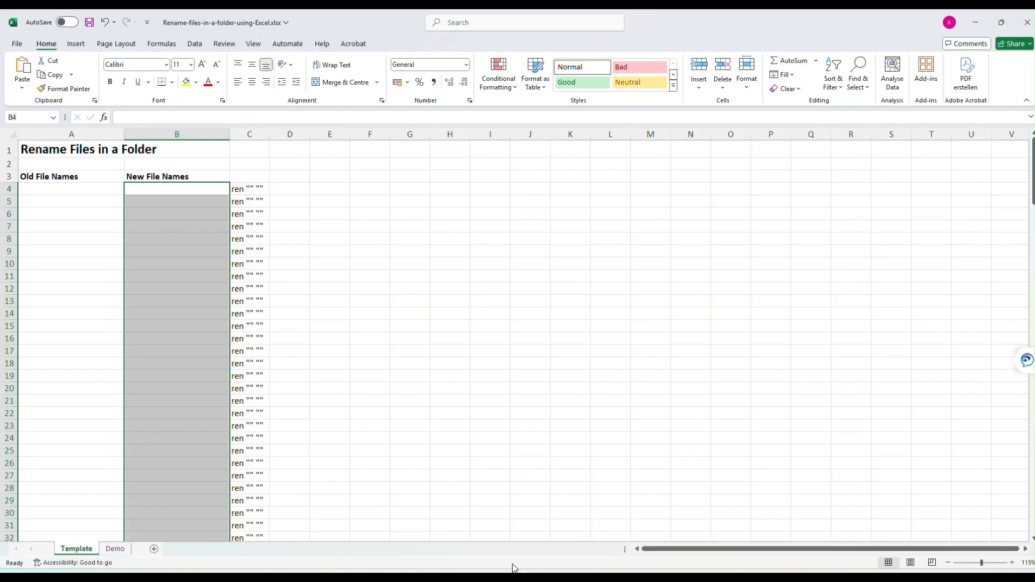
mouse_move(567, 576)
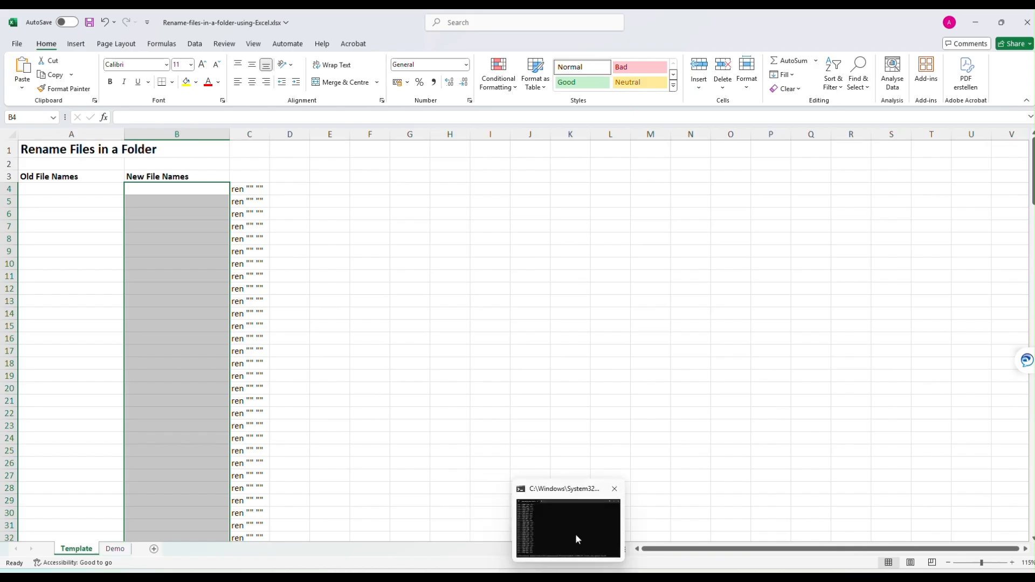
click(574, 533)
scroll(413, 285, up, 20)
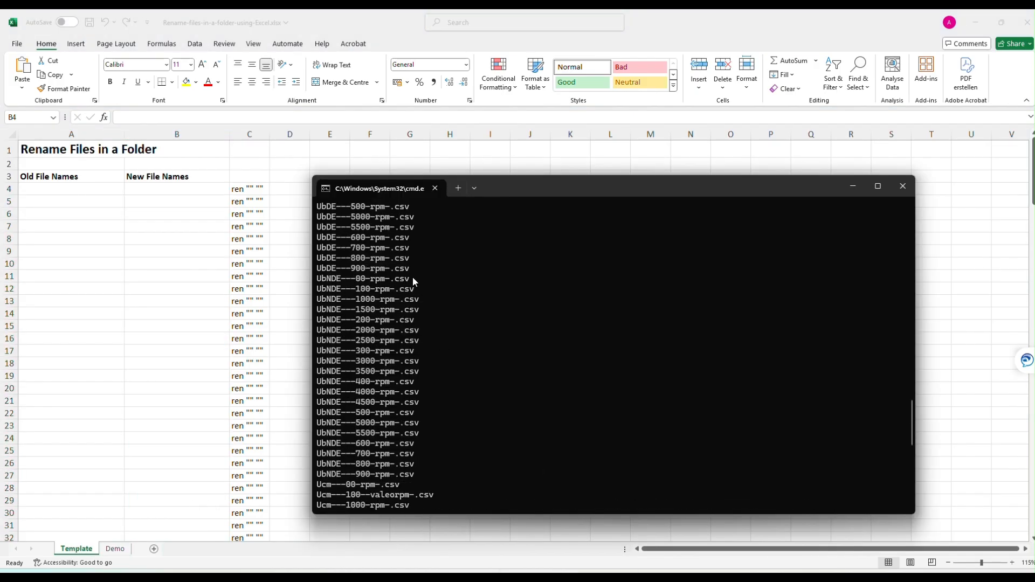
scroll(419, 287, up, 20)
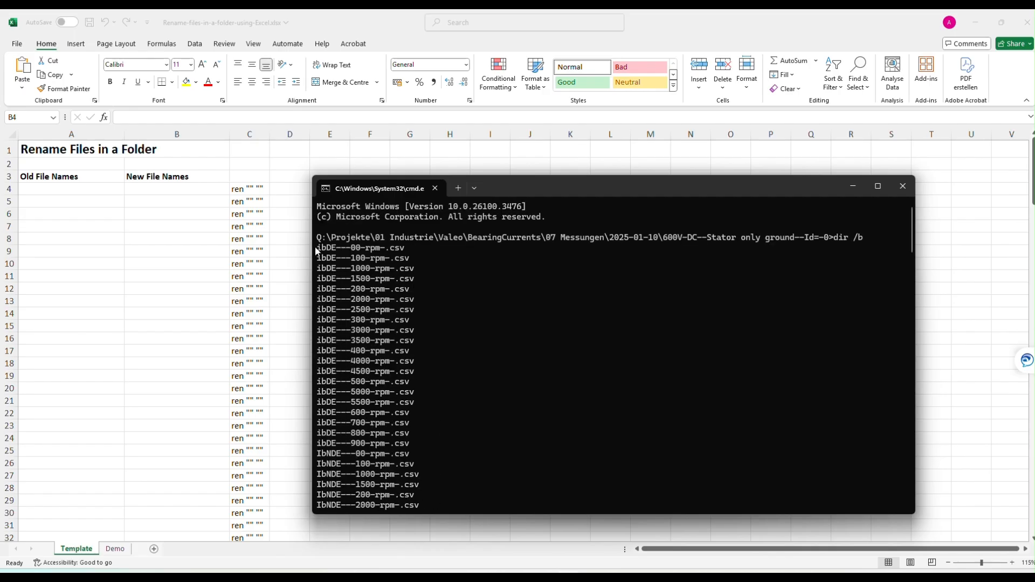
drag(316, 249, 422, 487)
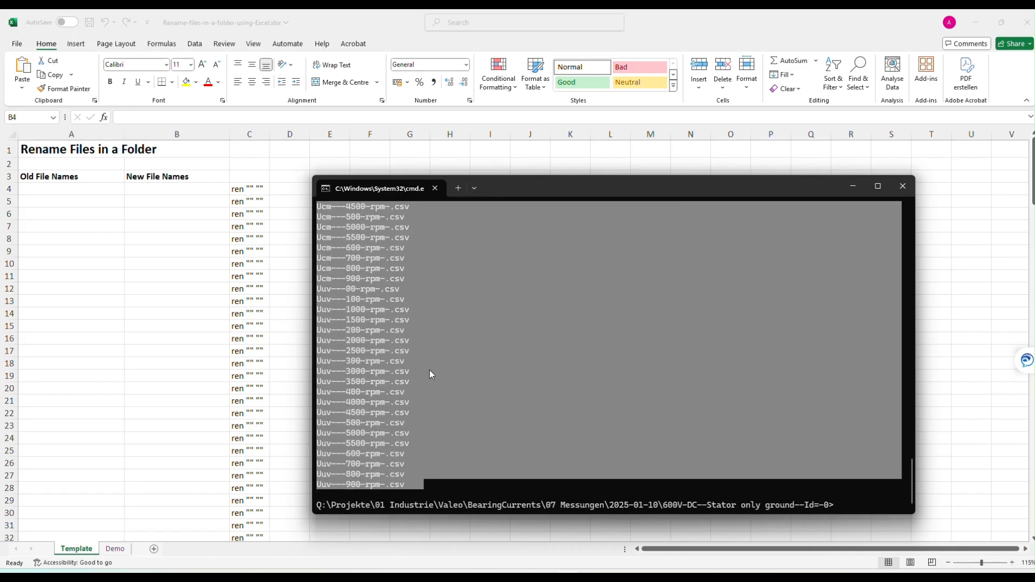
key(ctrl+c)
drag(413, 492, 307, 244)
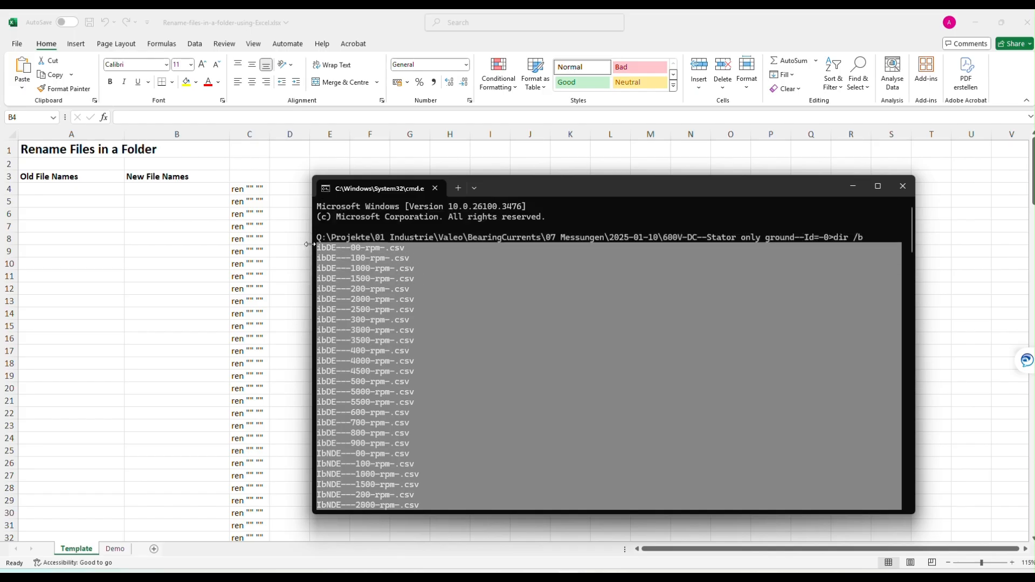
right_click(338, 370)
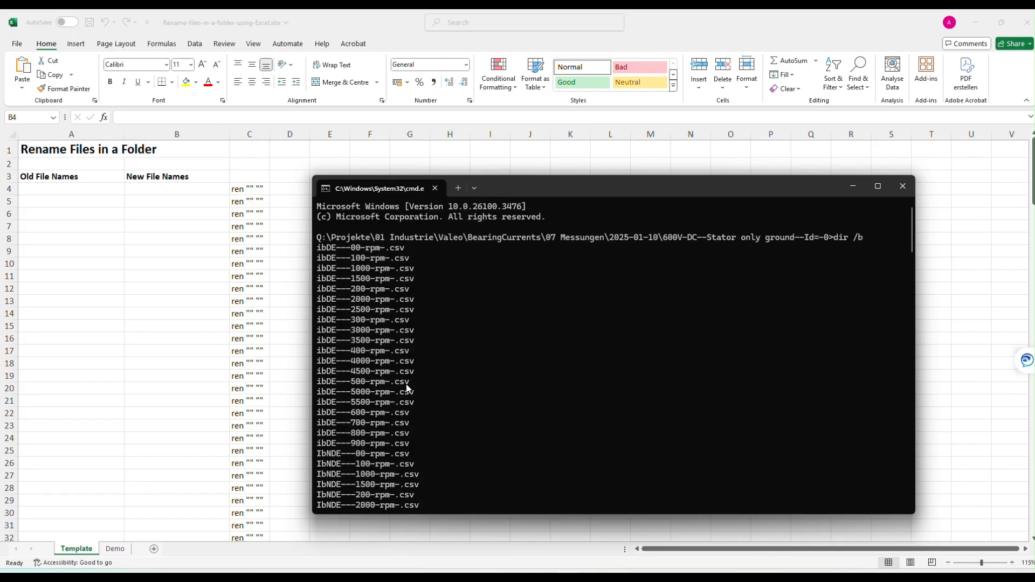
Step: Paste the copied file names under Old File Names starting at cell A4 of the Template sheet and check the list
click(40, 189)
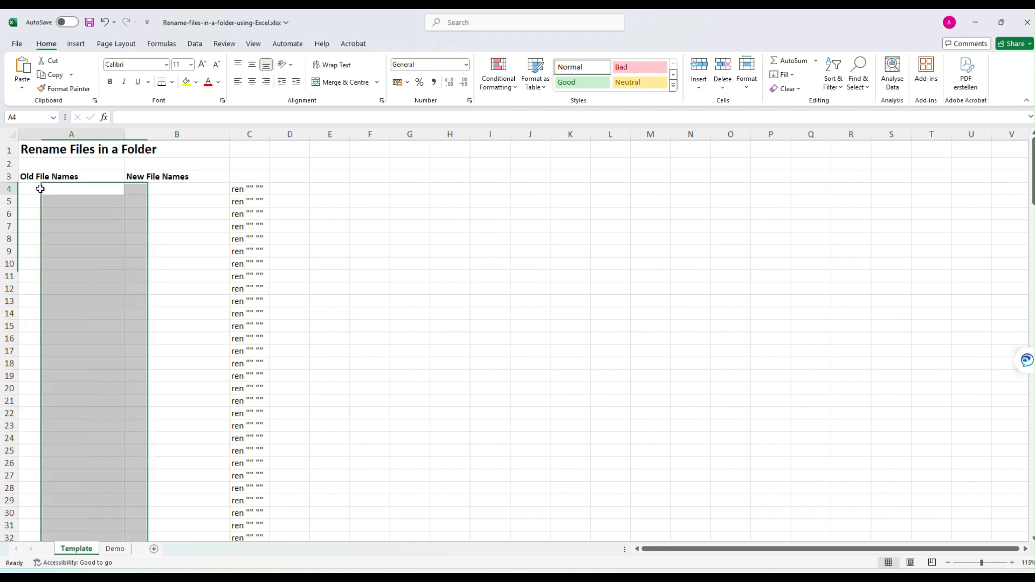
click(21, 86)
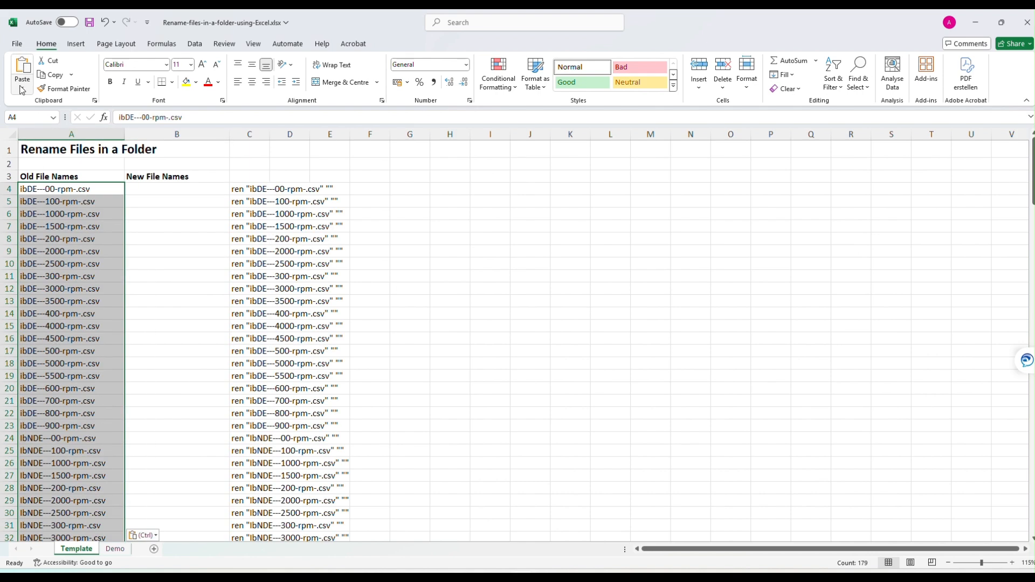
scroll(72, 388, down, 2)
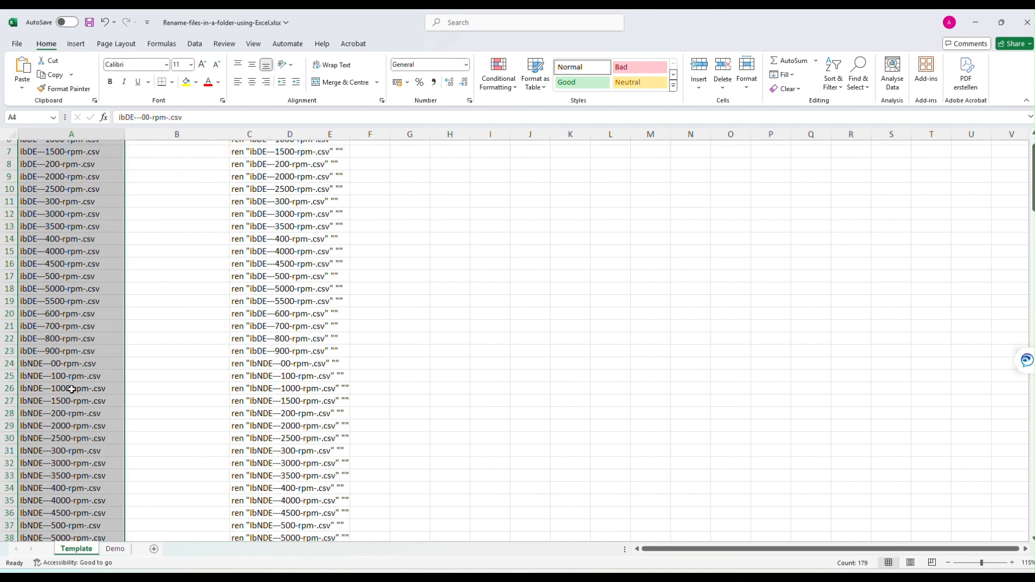
scroll(75, 390, down, 15)
scroll(83, 391, up, 13)
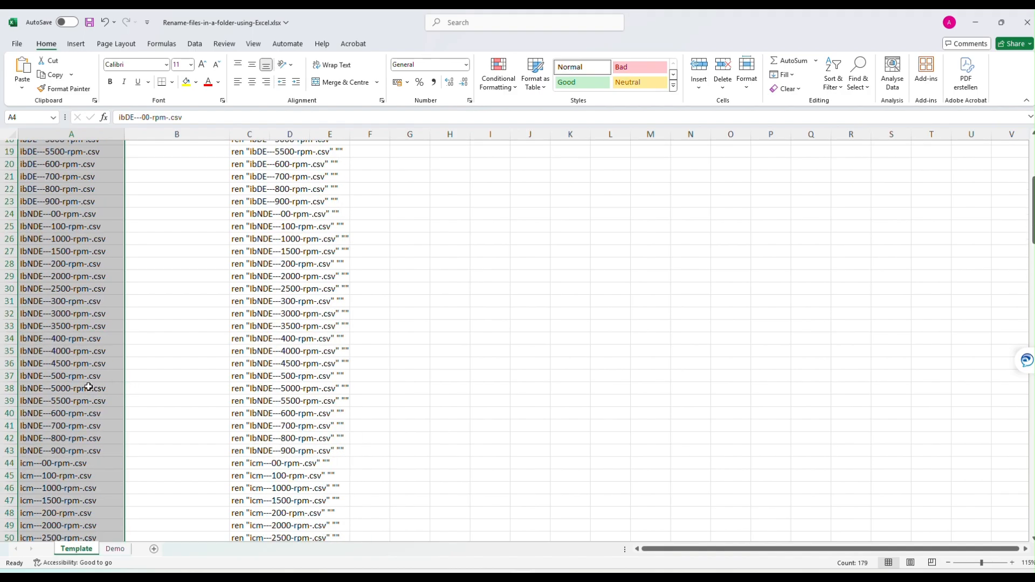
scroll(89, 387, up, 6)
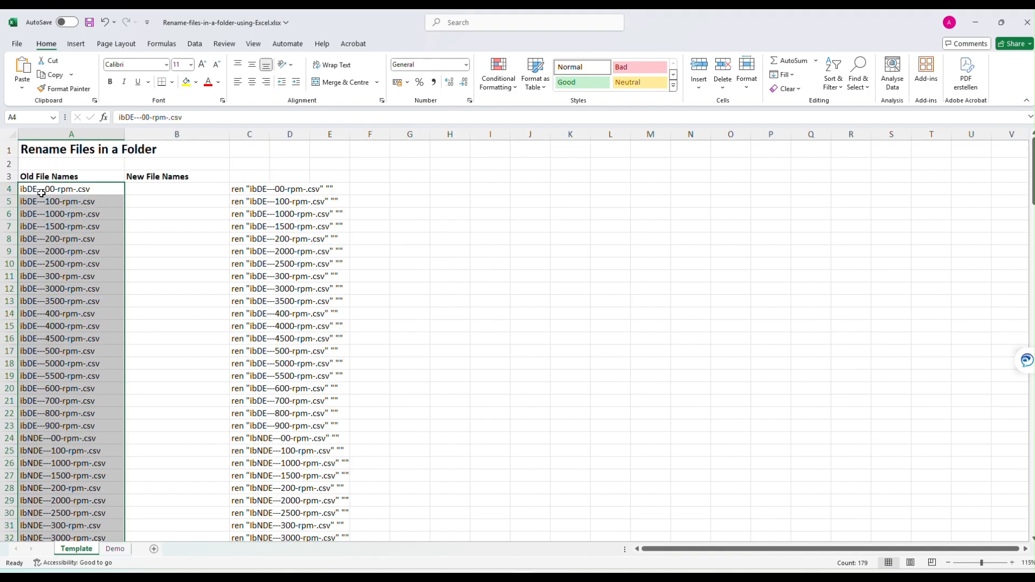
Step: Replace every "---" with "--" in the Template sheet using Find and Replace
click(557, 262)
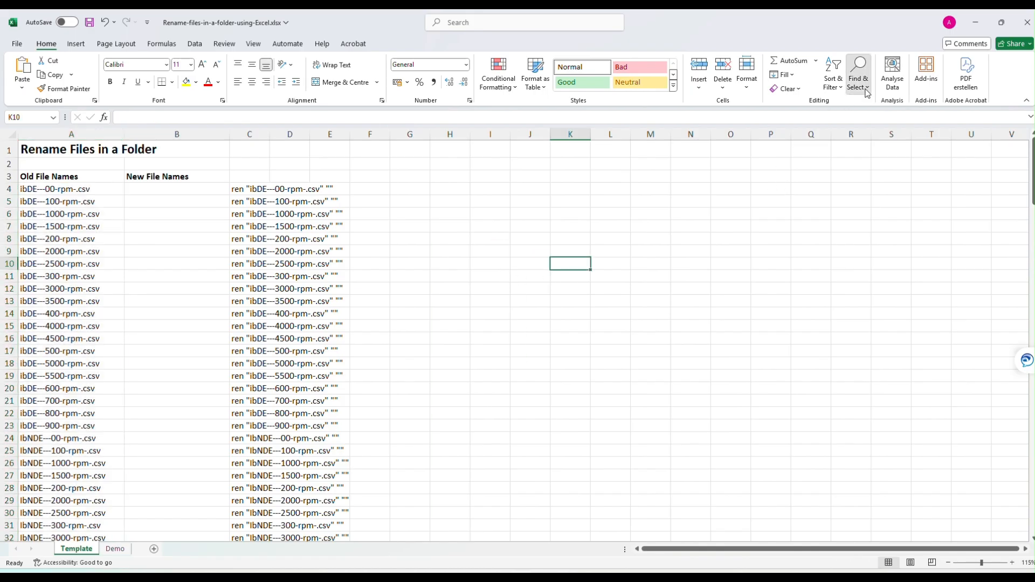
click(858, 73)
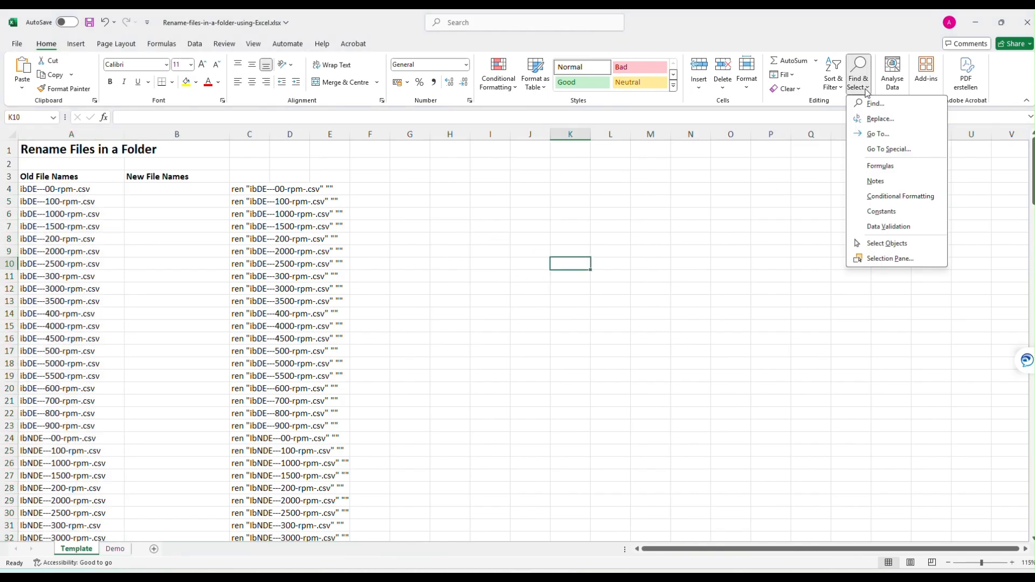
click(875, 119)
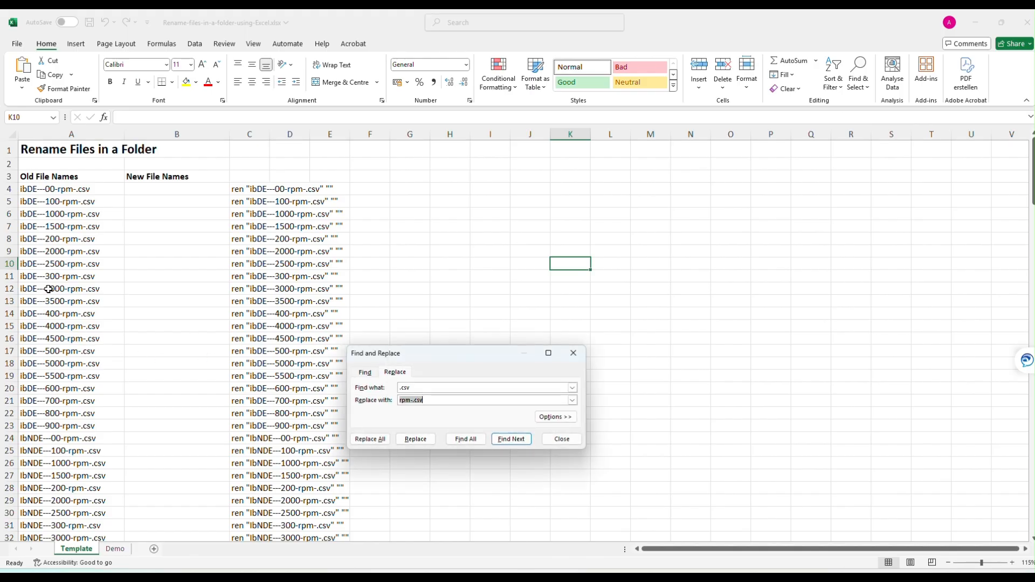
drag(442, 389, 387, 383)
text(---)
drag(431, 401, 397, 402)
text(-)
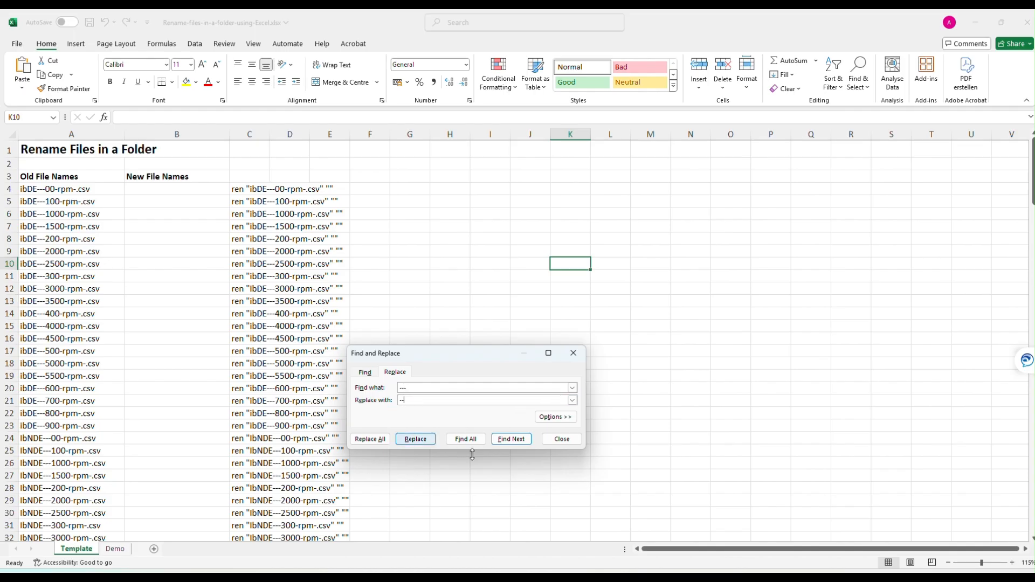
click(371, 439)
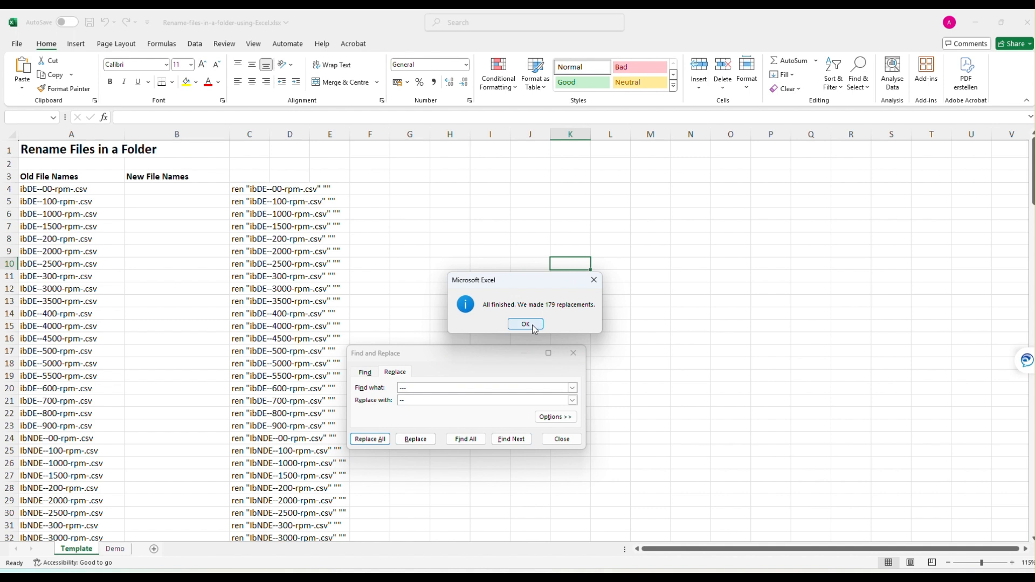
click(526, 325)
click(562, 439)
Step: Copy the edited file names in A4:A182 of the Template sheet and paste them under New File Names starting at B4
scroll(43, 358, down, 20)
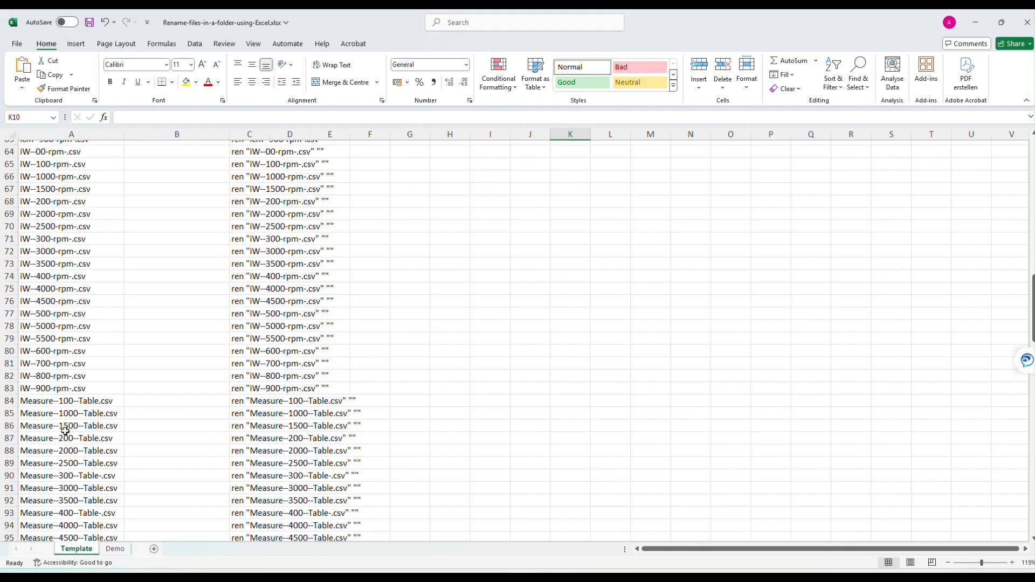
scroll(65, 377, up, 19)
drag(91, 285, 97, 539)
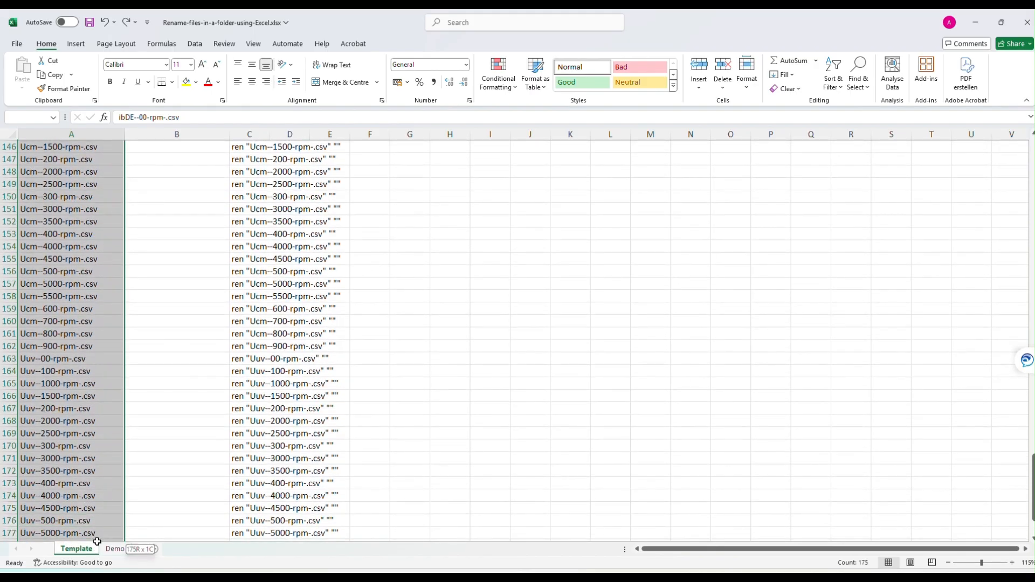
mouse_move(97, 540)
mouse_down()
mouse_move(88, 563)
mouse_move(94, 524)
mouse_up()
key(ctrl+c)
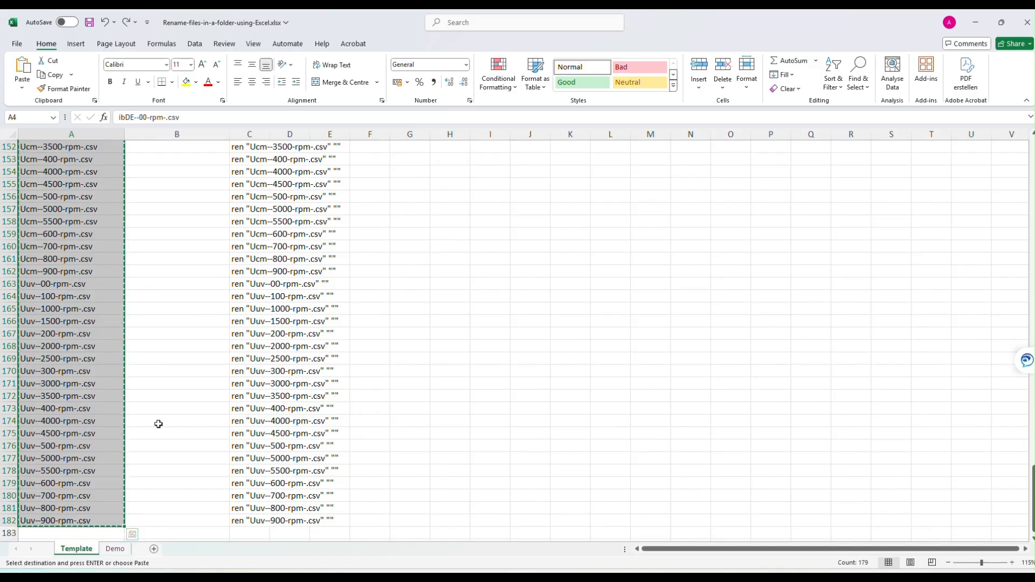
scroll(164, 305, up, 20)
scroll(164, 305, up, 19)
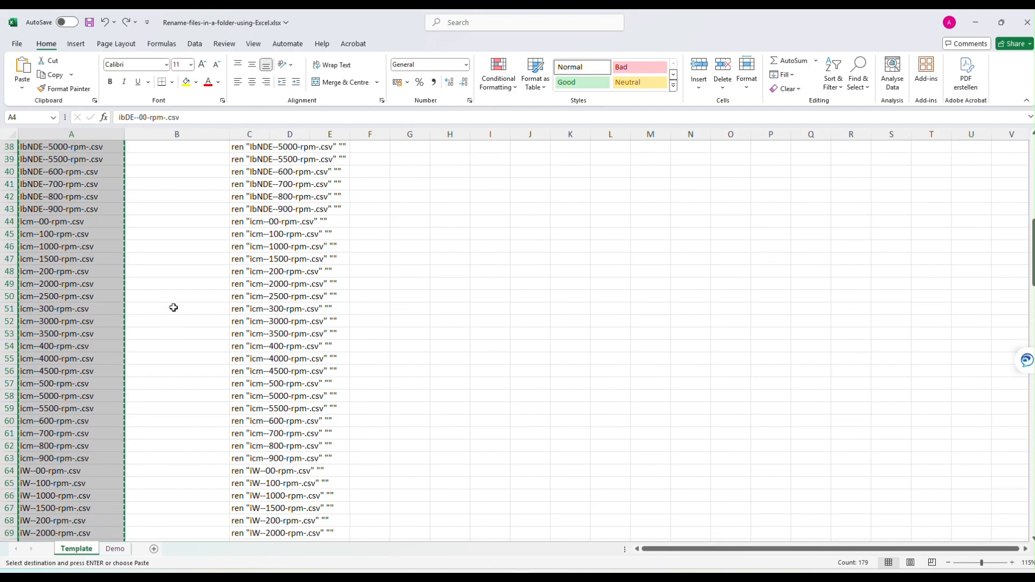
click(142, 187)
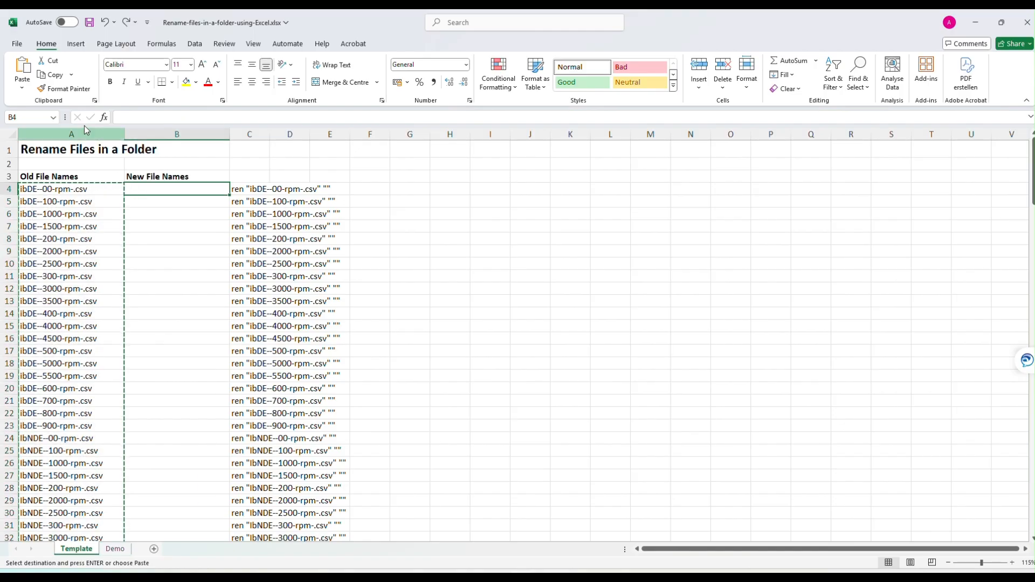
click(22, 66)
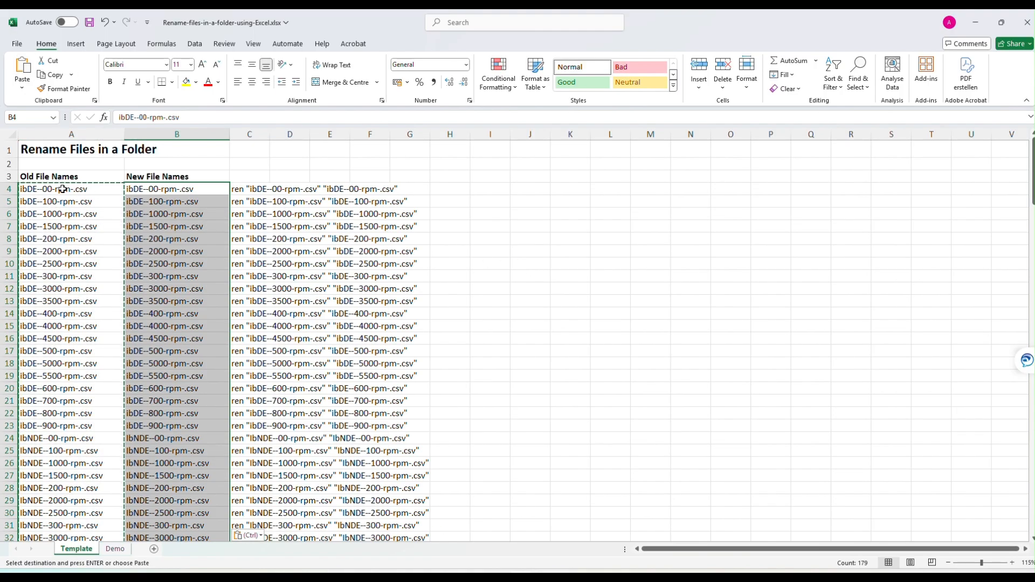
Step: Copy the original file name list from the command prompt again and paste it over the Old File Names in A4:A182
click(63, 189)
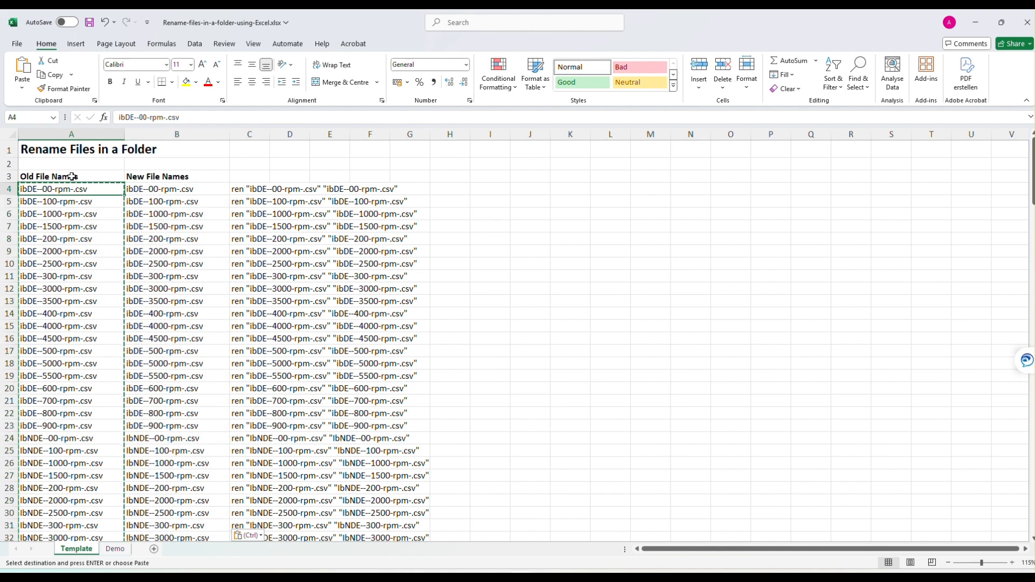
mouse_move(564, 571)
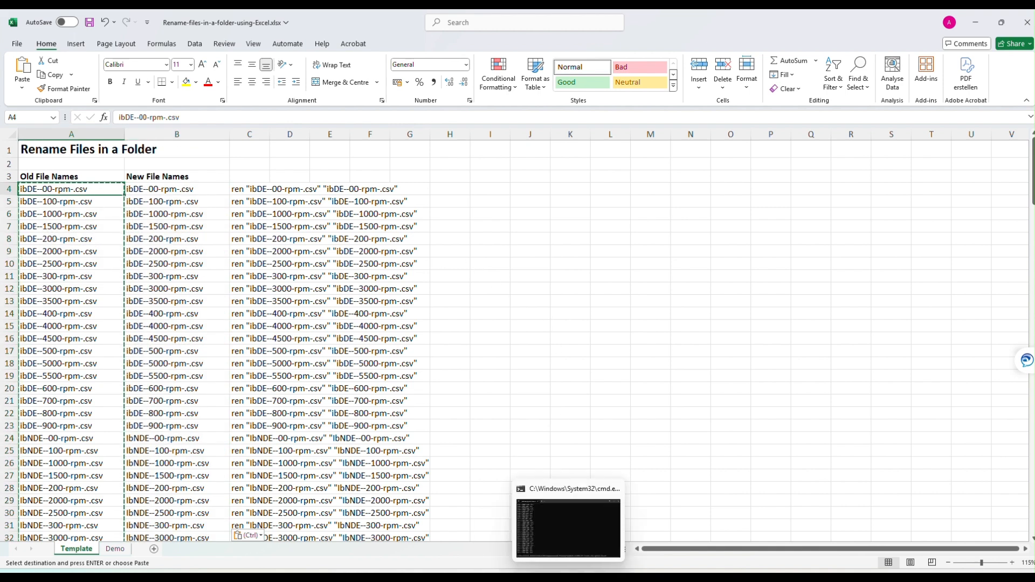
click(581, 535)
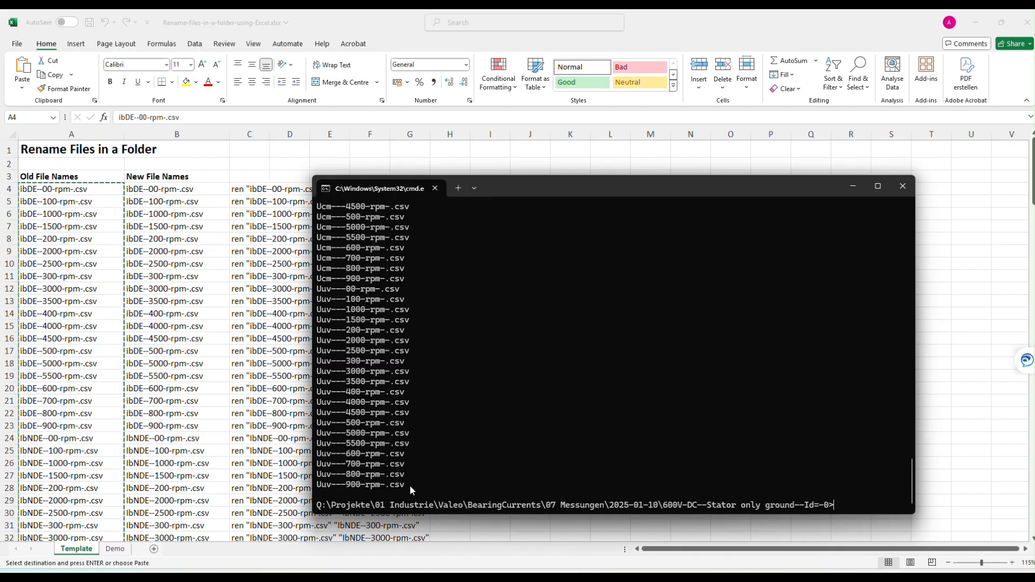
drag(410, 490, 312, 254)
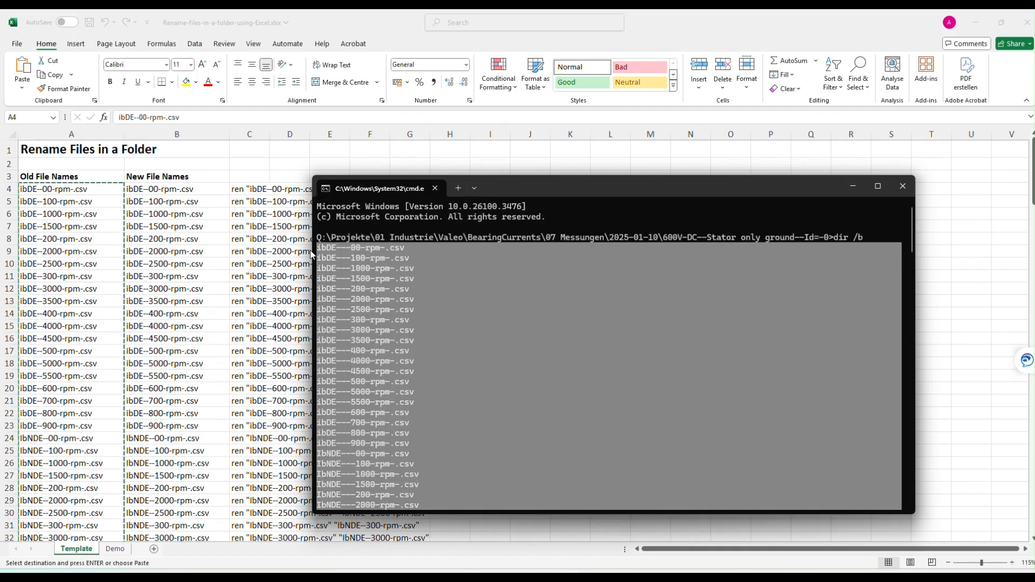
key(ctrl+c)
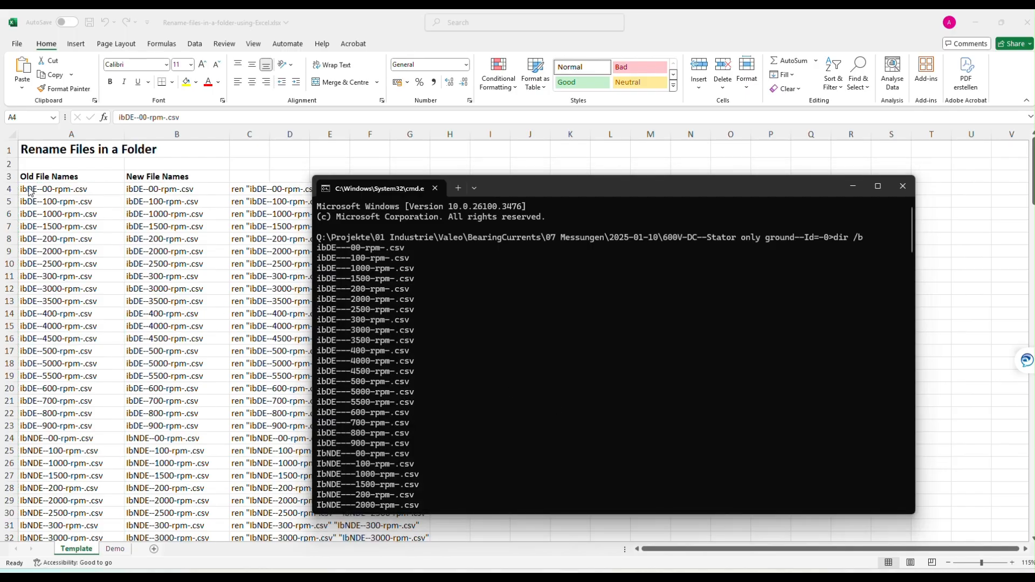
drag(29, 191, 123, 530)
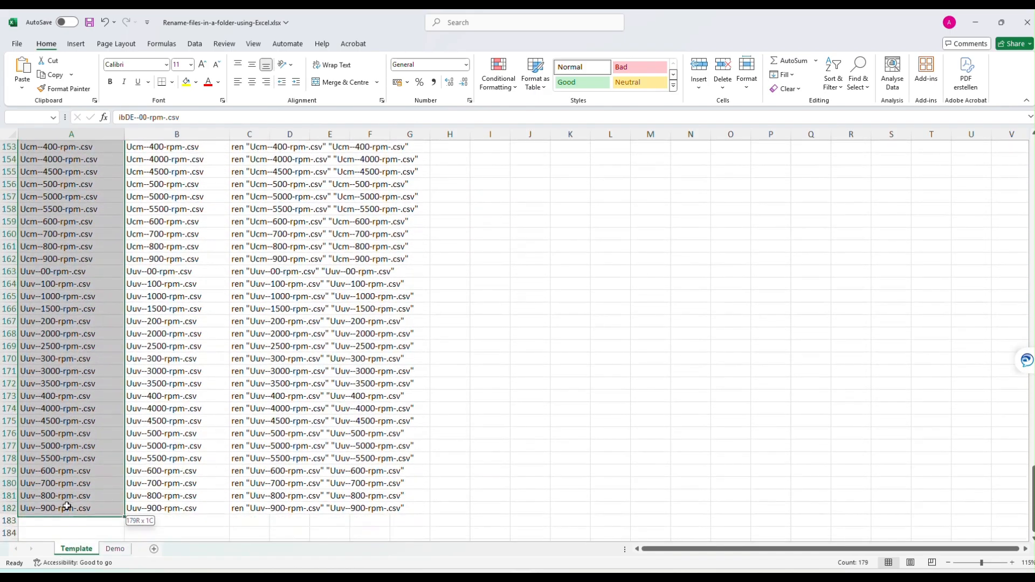
click(23, 67)
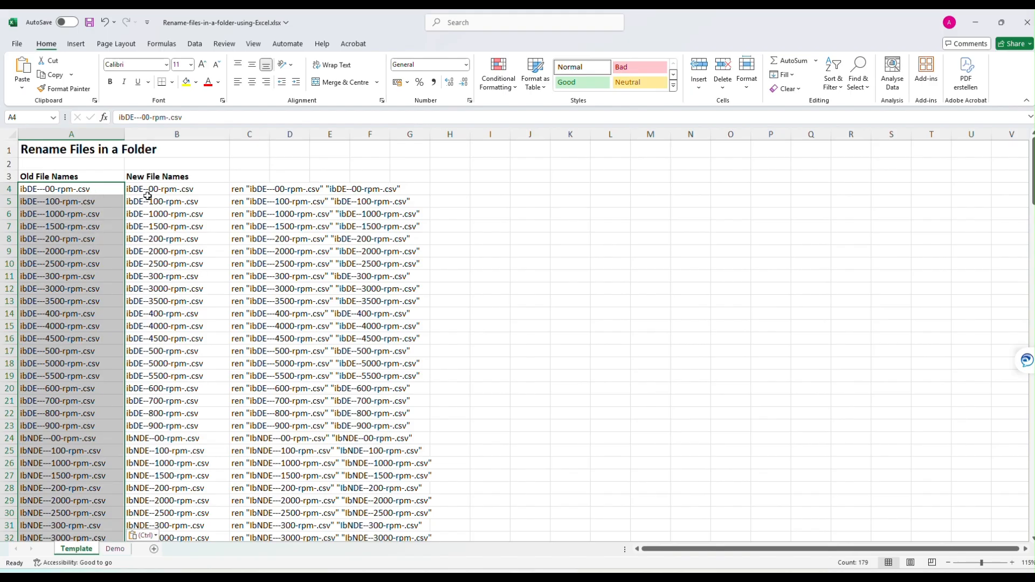
Step: Copy all the ren commands in C4:C182 of the Template sheet
click(238, 190)
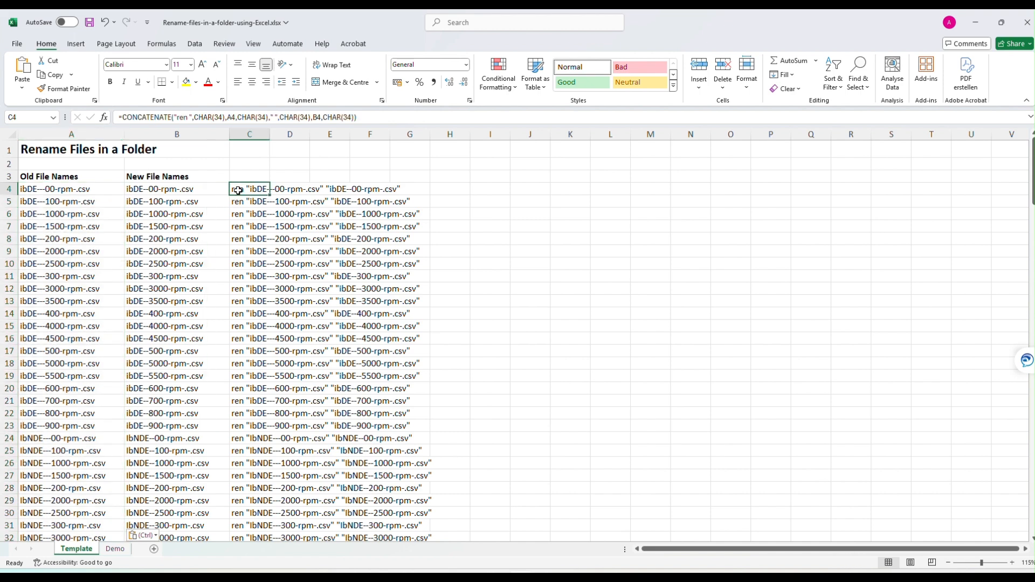
drag(237, 190, 238, 203)
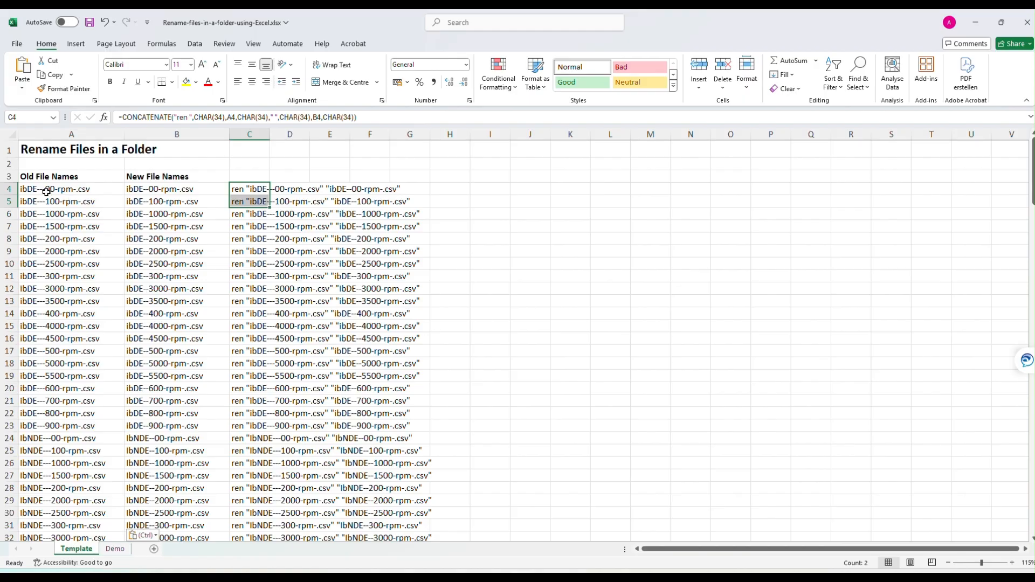
click(245, 189)
drag(245, 190, 256, 511)
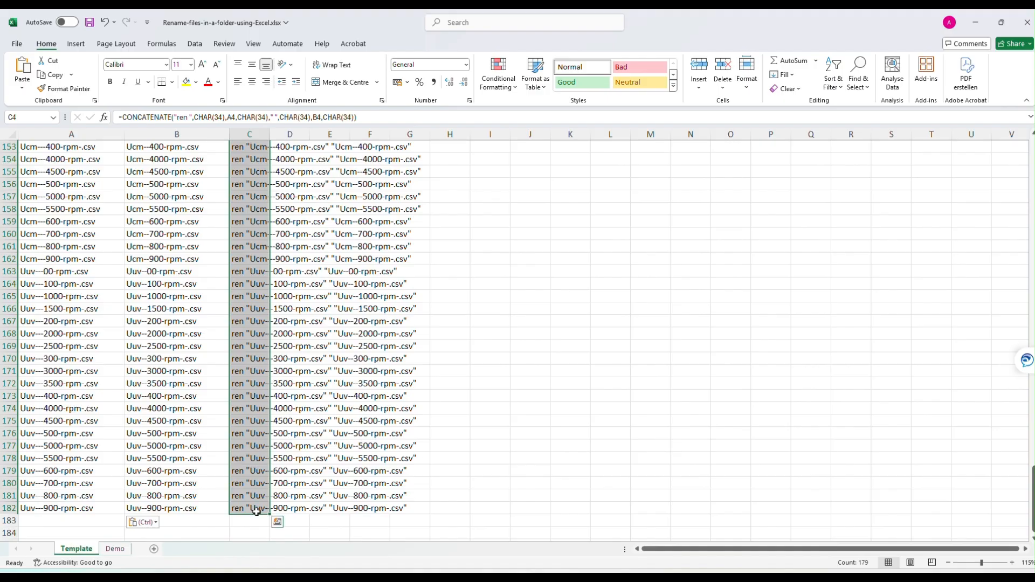
key(ctrl+c)
Step: Switch to the command prompt, paste and run the multi-line ren commands at the folder's prompt, and close it
mouse_move(569, 578)
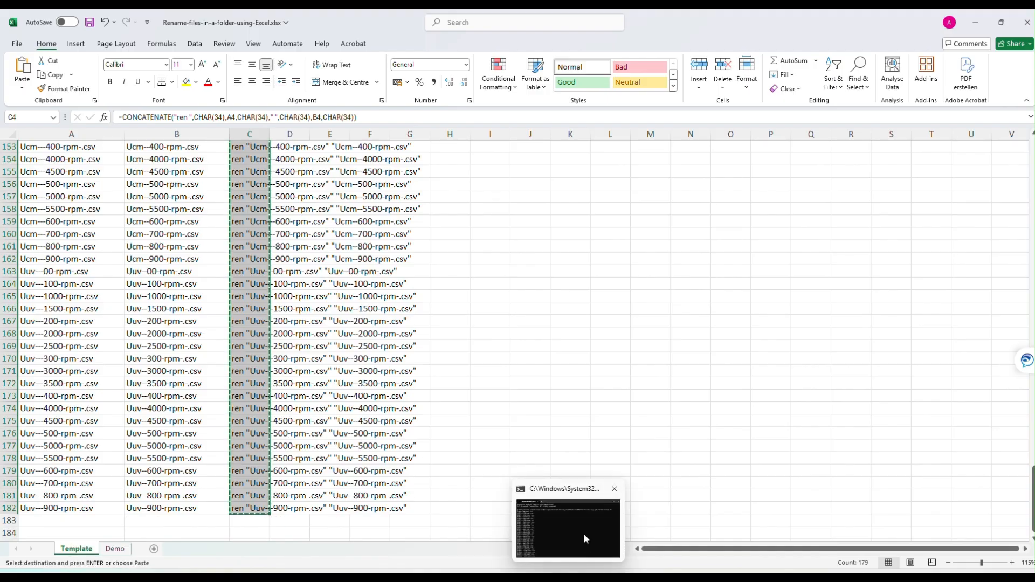
click(585, 538)
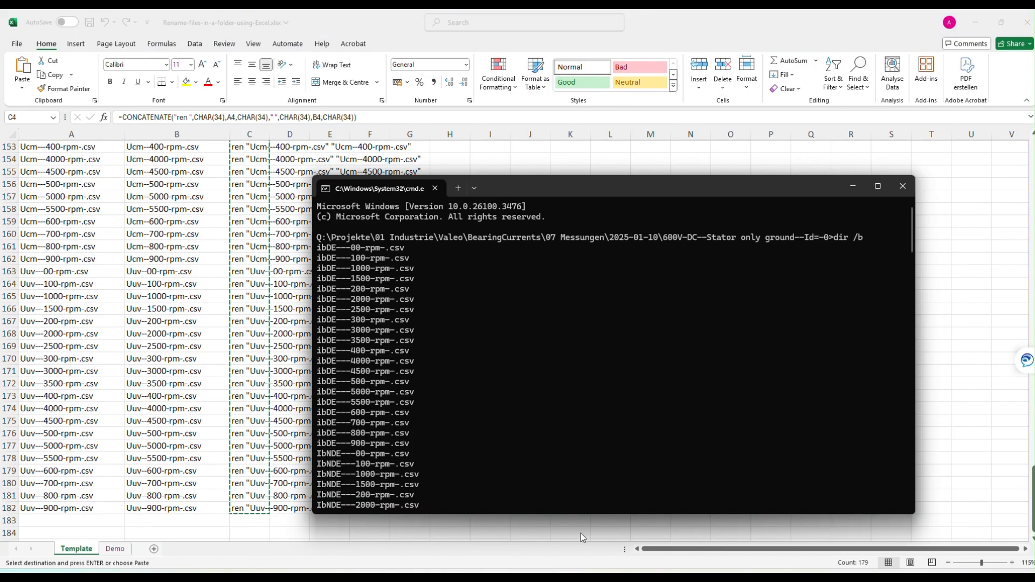
click(878, 186)
scroll(648, 316, down, 20)
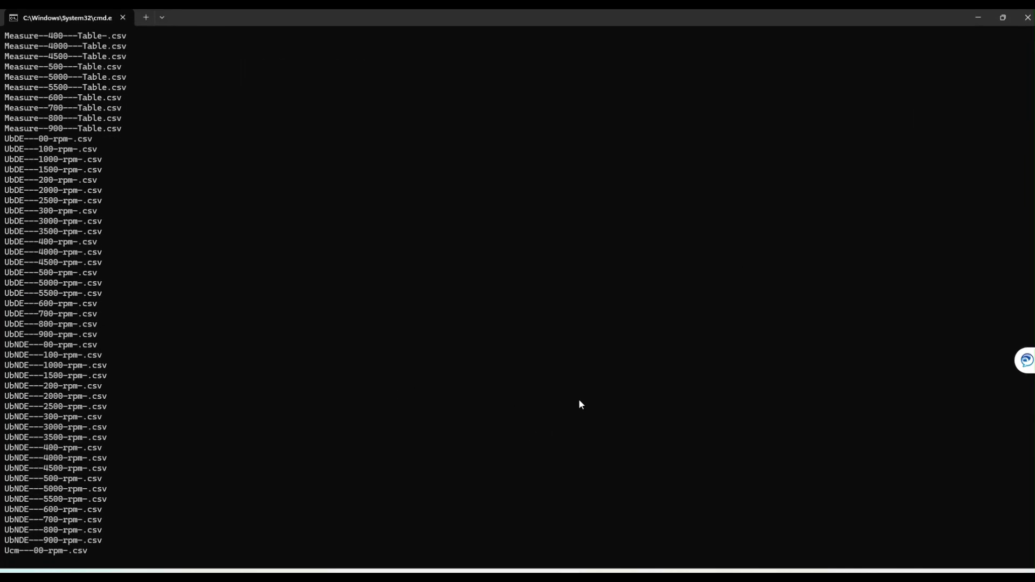
scroll(580, 403, down, 20)
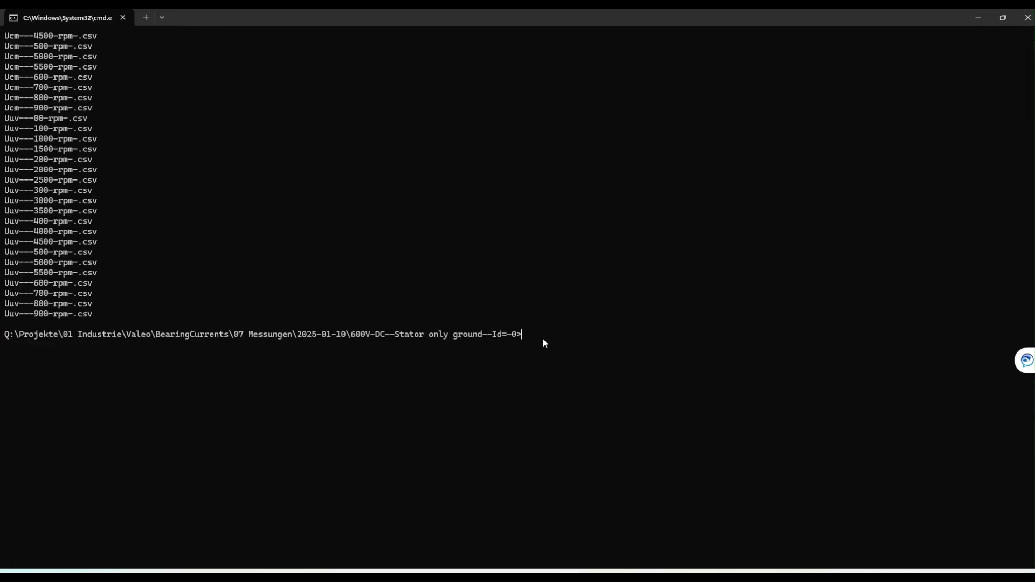
right_click(543, 353)
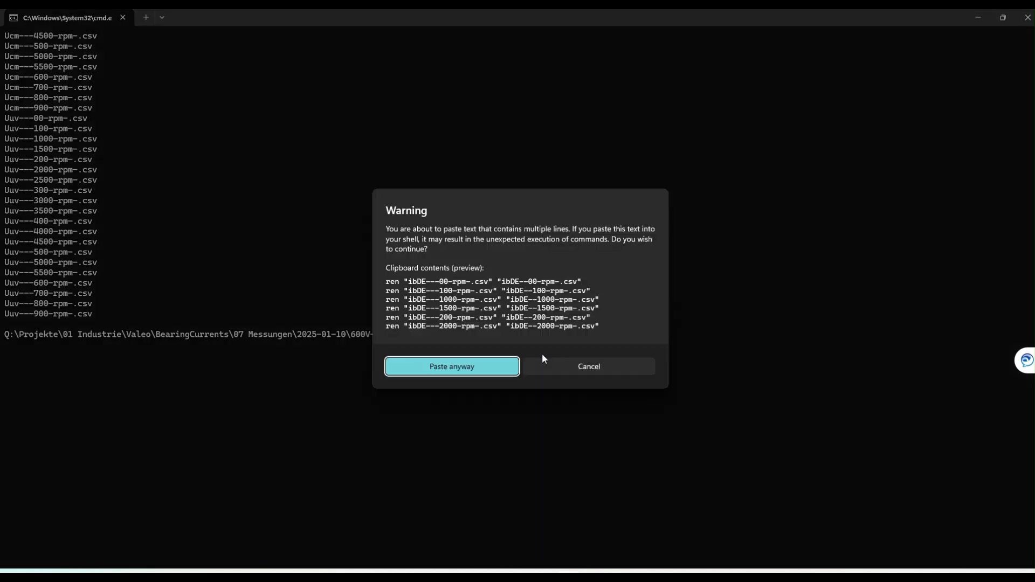
click(450, 369)
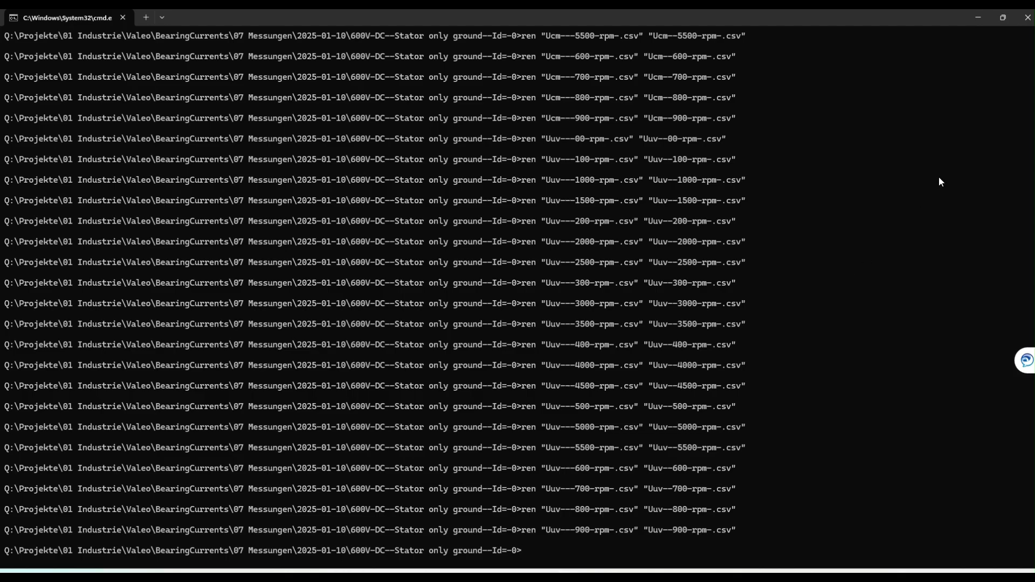
click(1027, 19)
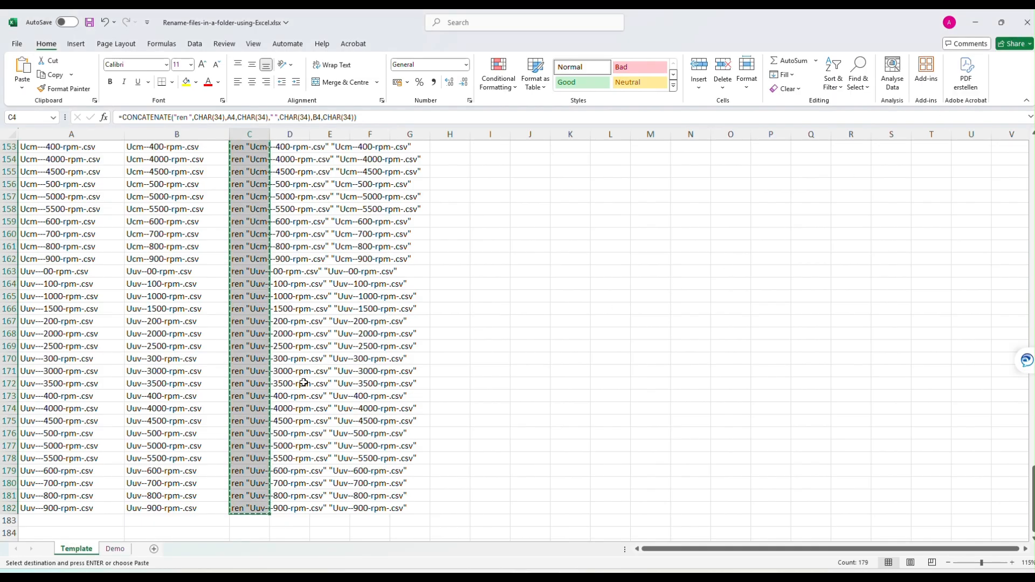
Step: Minimise the workbook and check the names of the iW and Measure CSV files in File Explorer
click(979, 25)
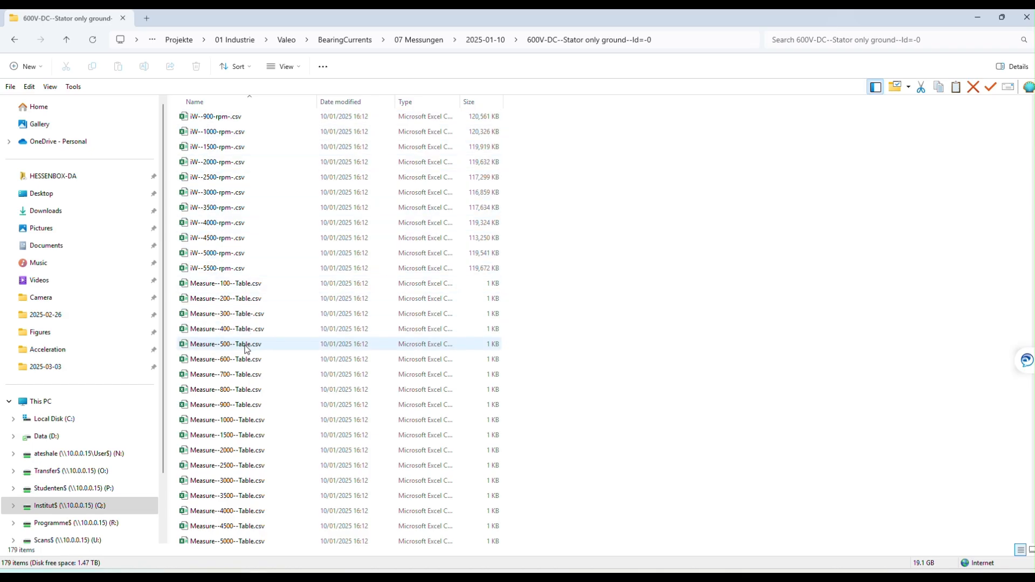
scroll(251, 409, down, 4)
scroll(257, 447, up, 5)
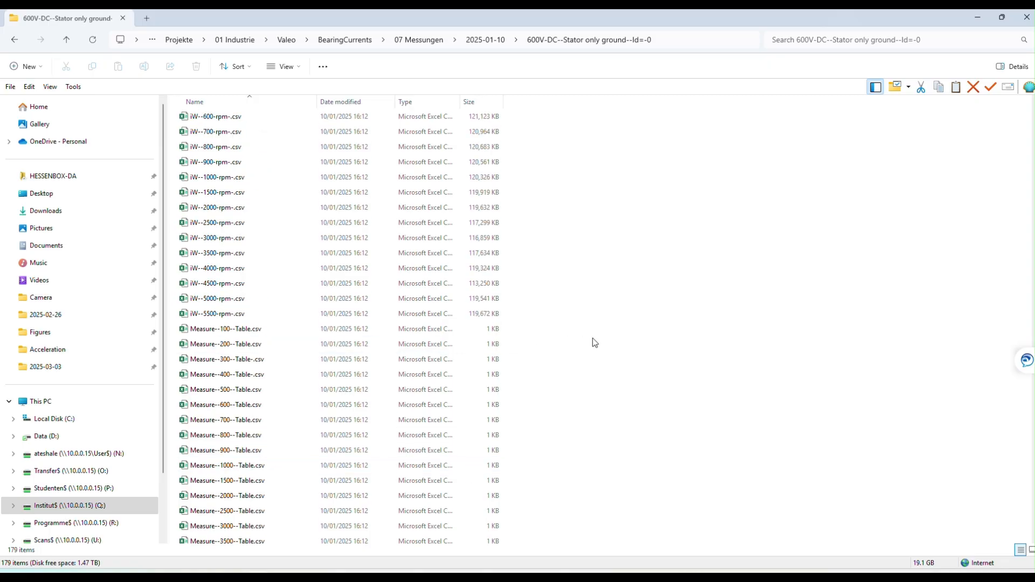